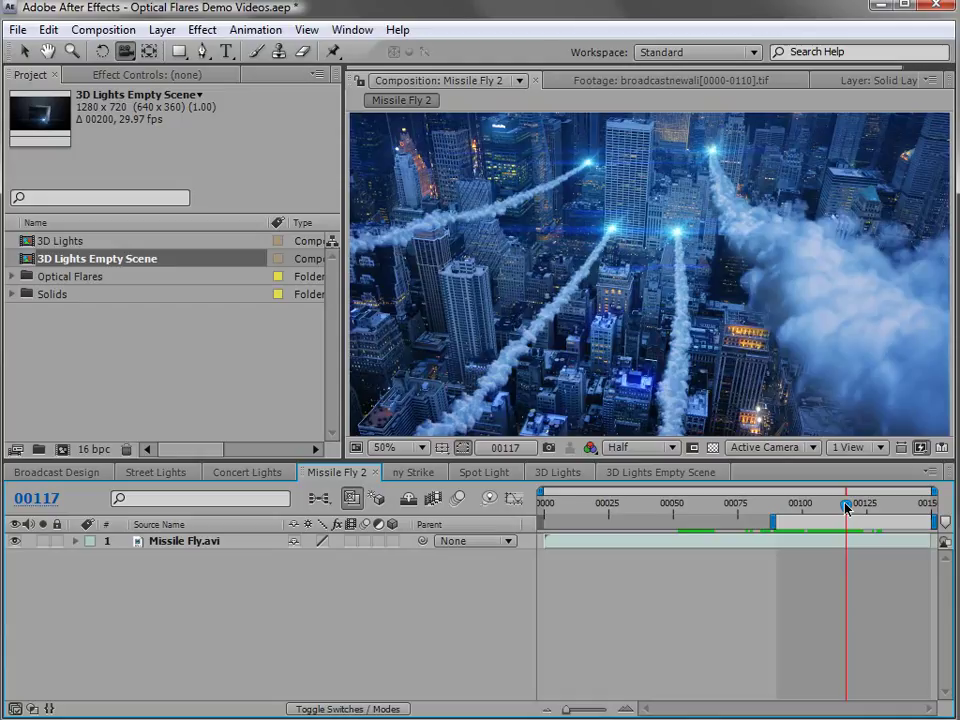
- Scrub through the Missile Fly 2 composition to review the missile flares over the city
drag(846, 509, 799, 512)
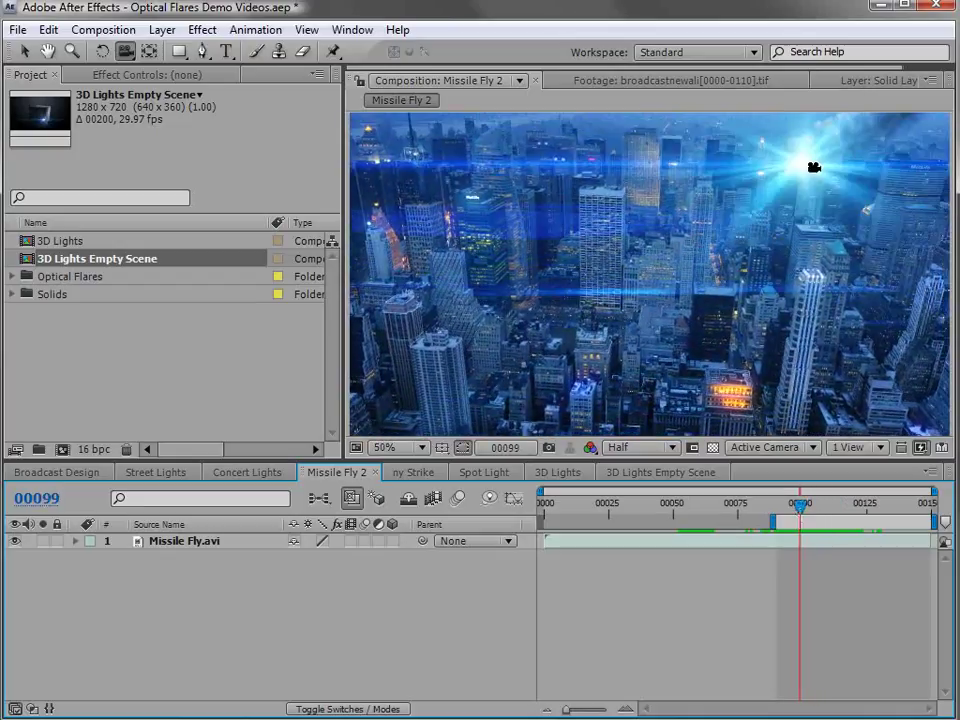
drag(803, 512, 856, 540)
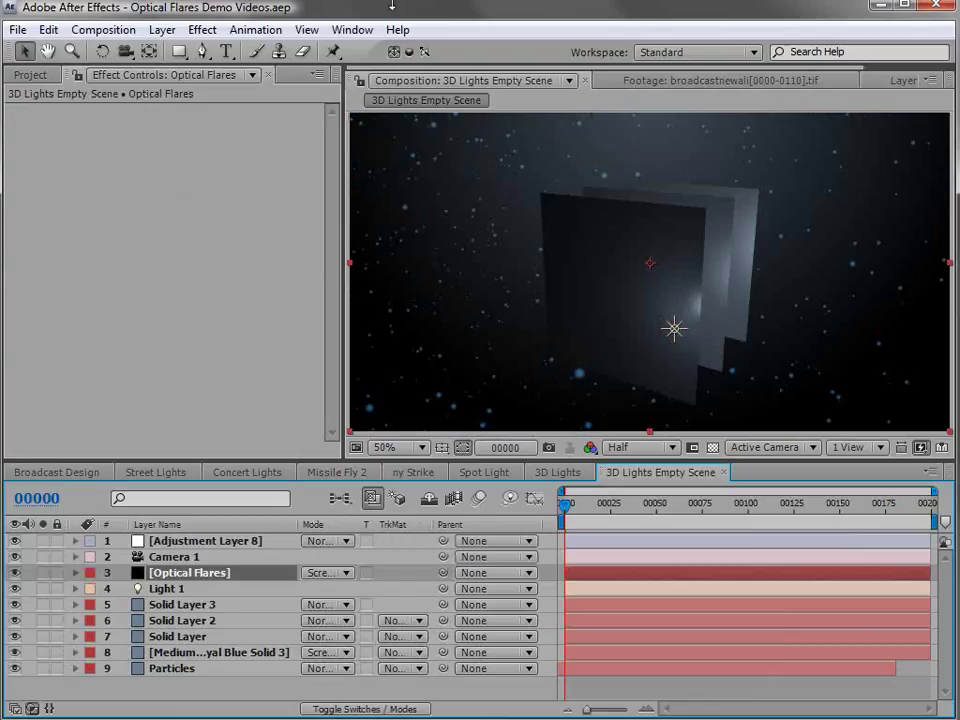
- Apply the Video Copilot Optical Flares effect to the Optical Flares layer and move the flare to about 336, 174
key(c)
drag(707, 321, 651, 339)
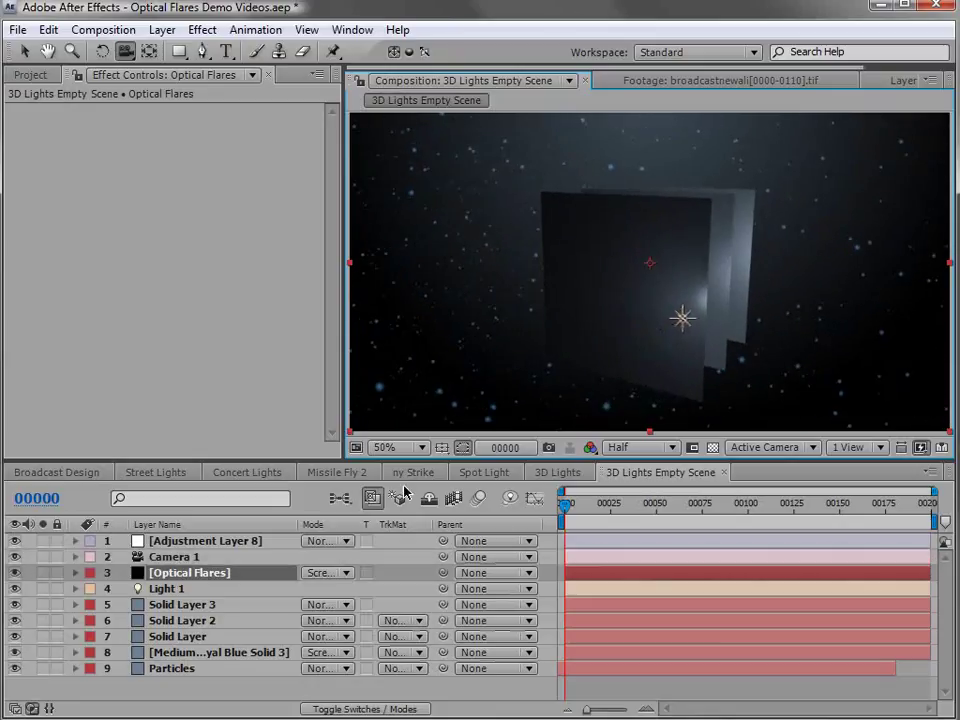
key(v)
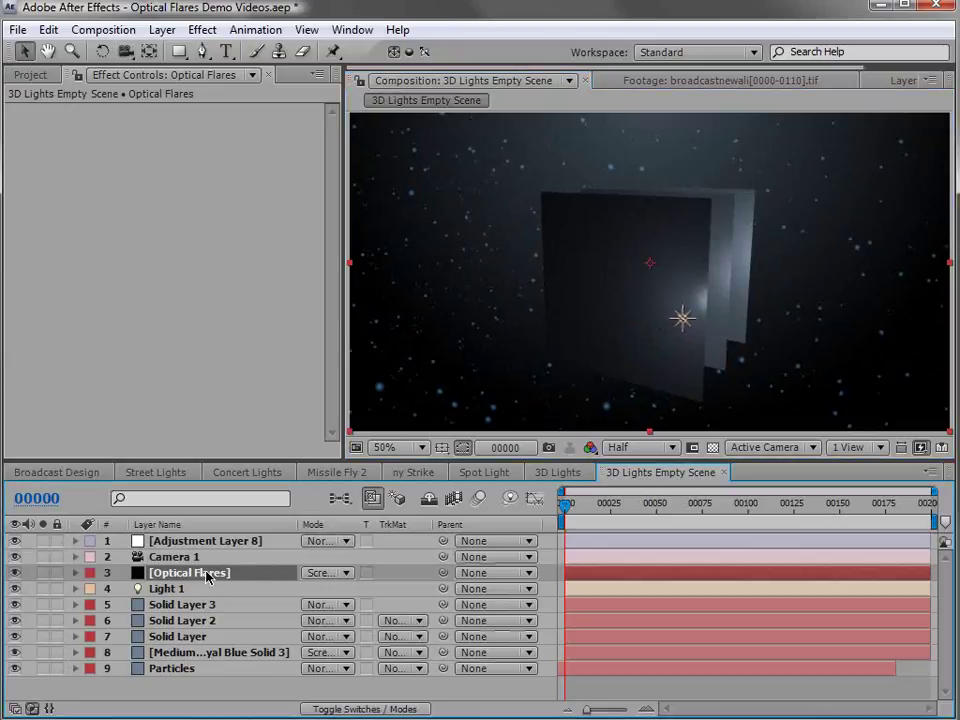
click(201, 30)
mouse_move(435, 660)
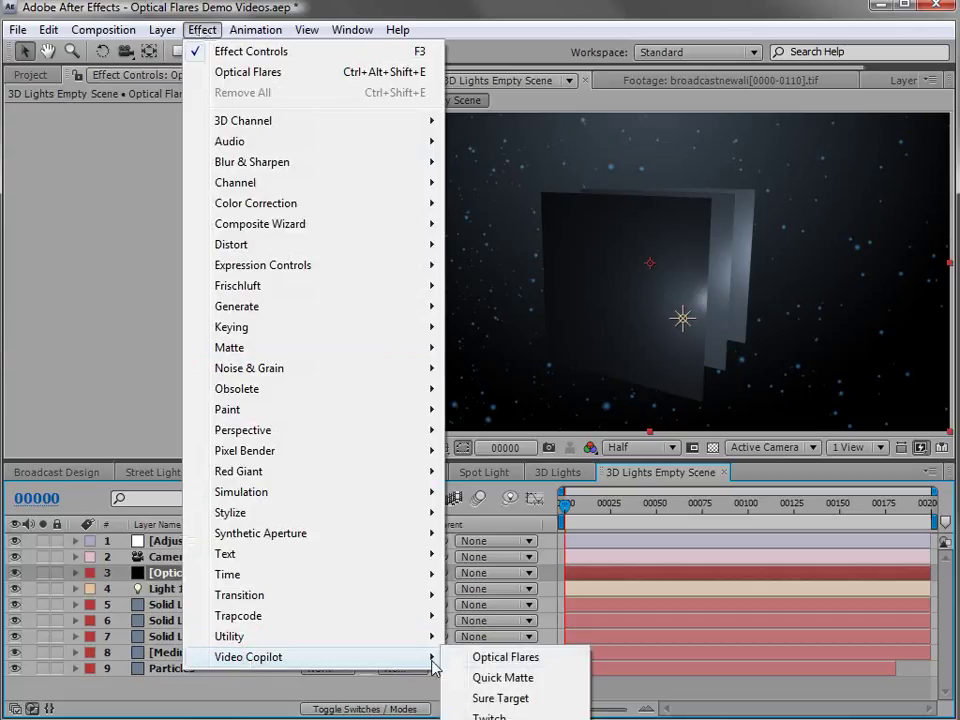
click(538, 664)
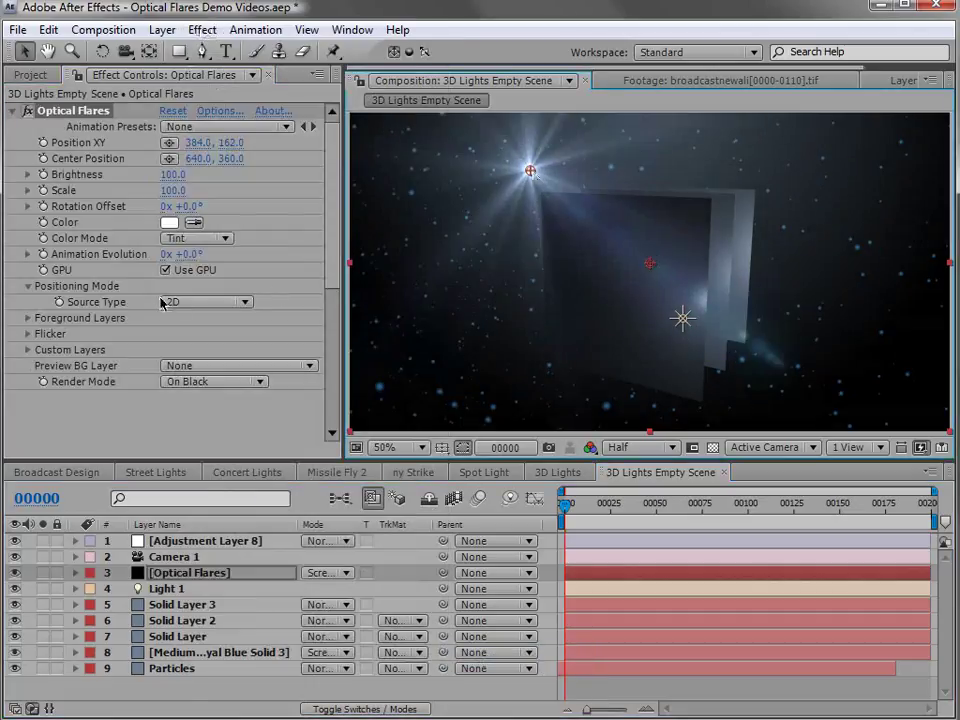
drag(532, 173, 509, 179)
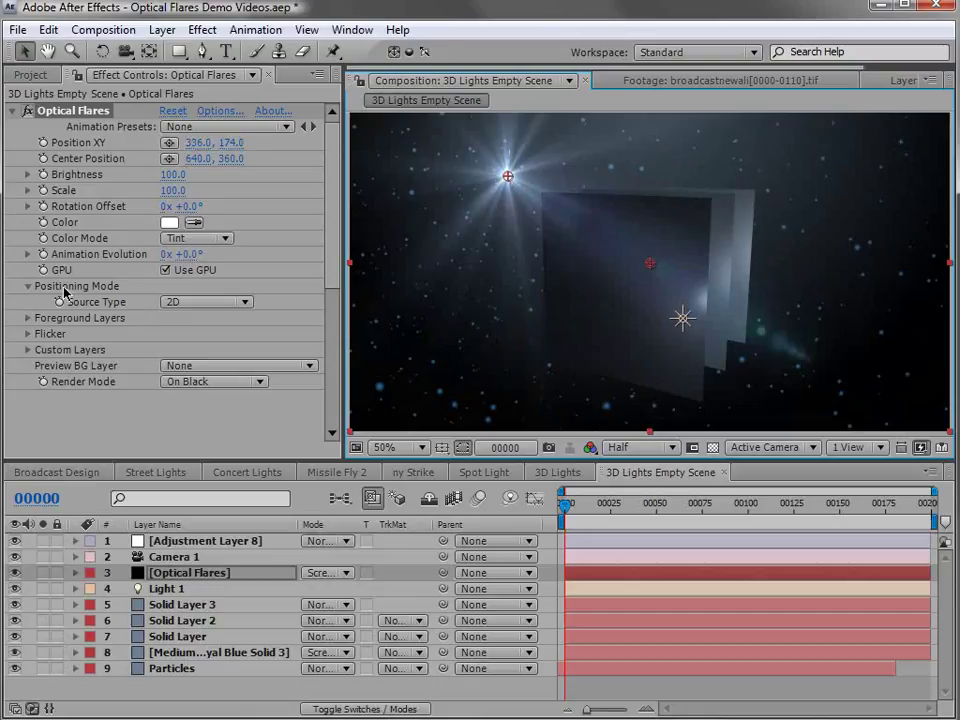
- Set the flare's source type to Track Lights, move Light 1 to the upper right of the panels, and orbit the camera around it
click(207, 303)
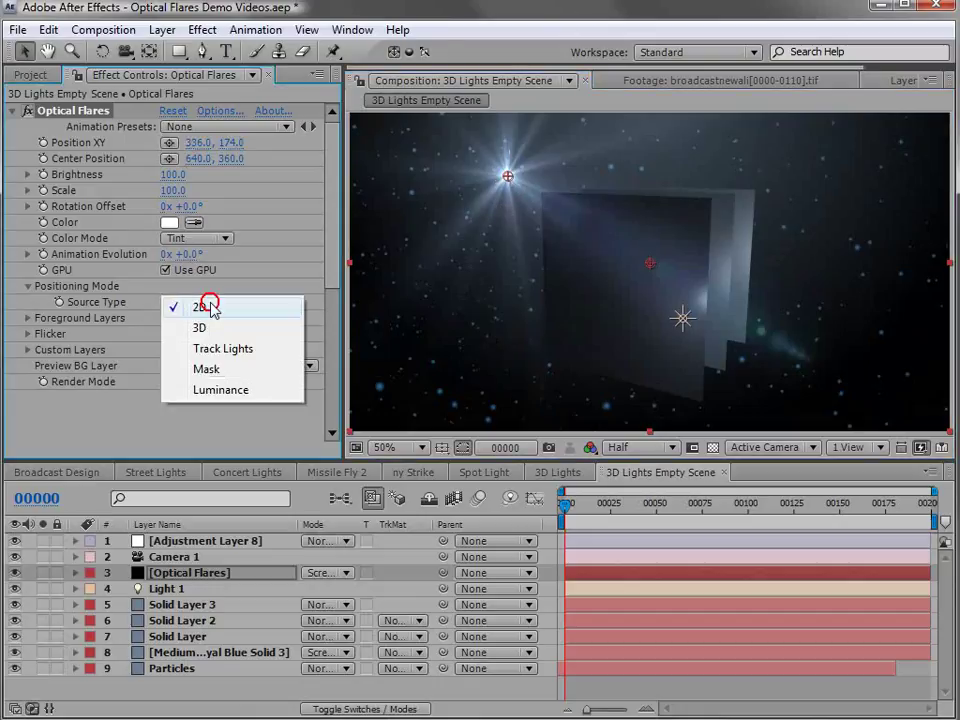
click(229, 350)
drag(684, 328, 831, 193)
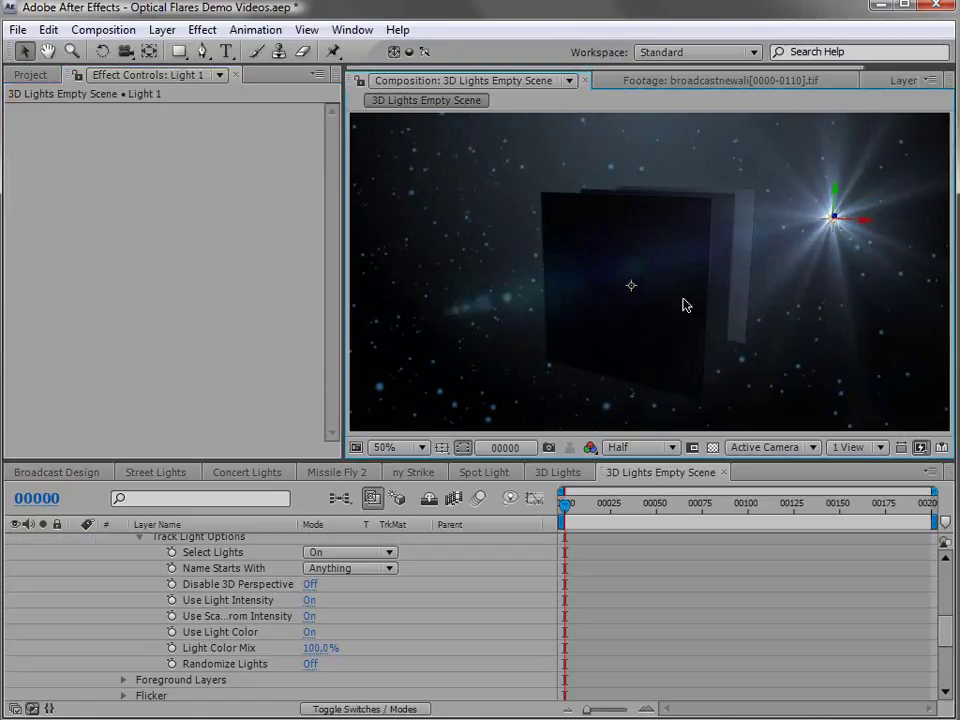
key(c)
drag(786, 268, 621, 306)
- Duplicate Light 1 and move the copy out to the left of the solid panels
scroll(214, 570, up, 6)
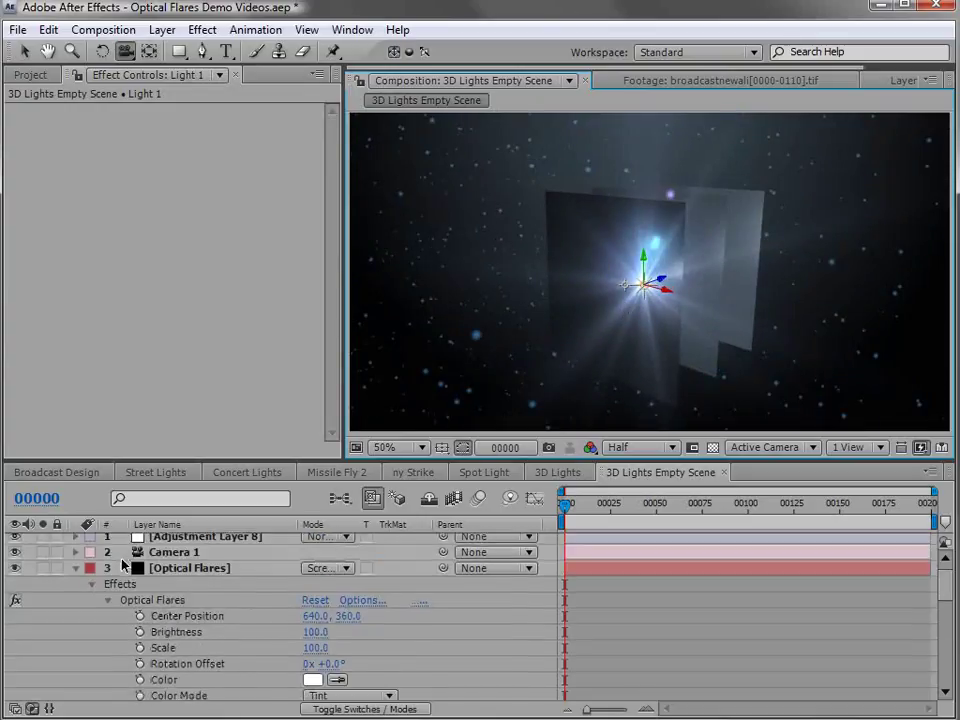
click(75, 568)
click(176, 602)
click(176, 588)
key(ctrl+d)
key(v)
drag(648, 290, 400, 236)
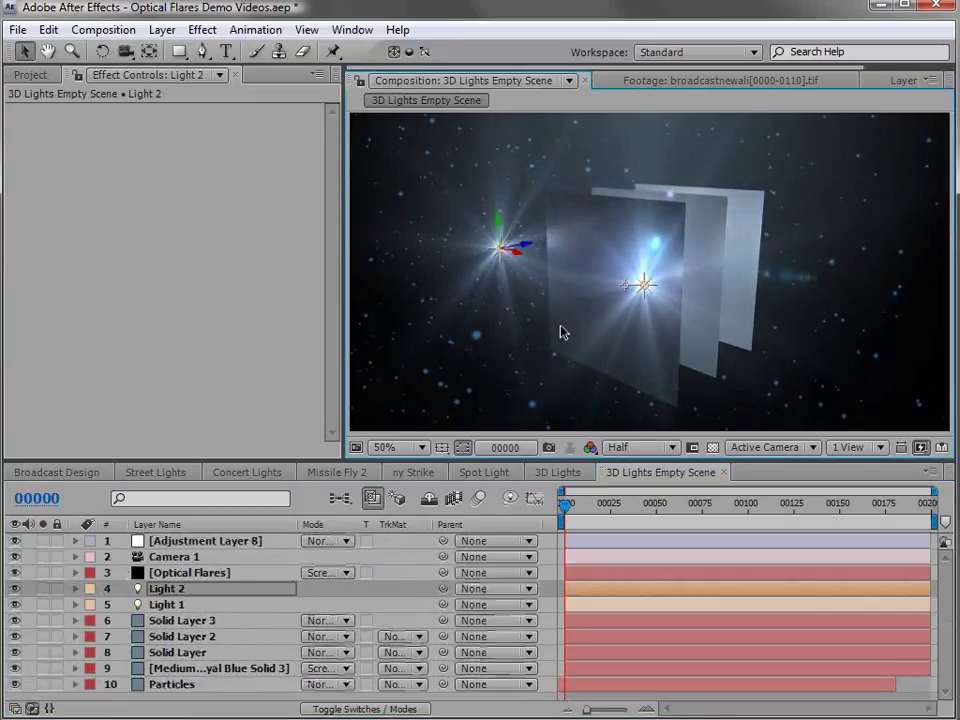
key(c)
drag(510, 326, 549, 329)
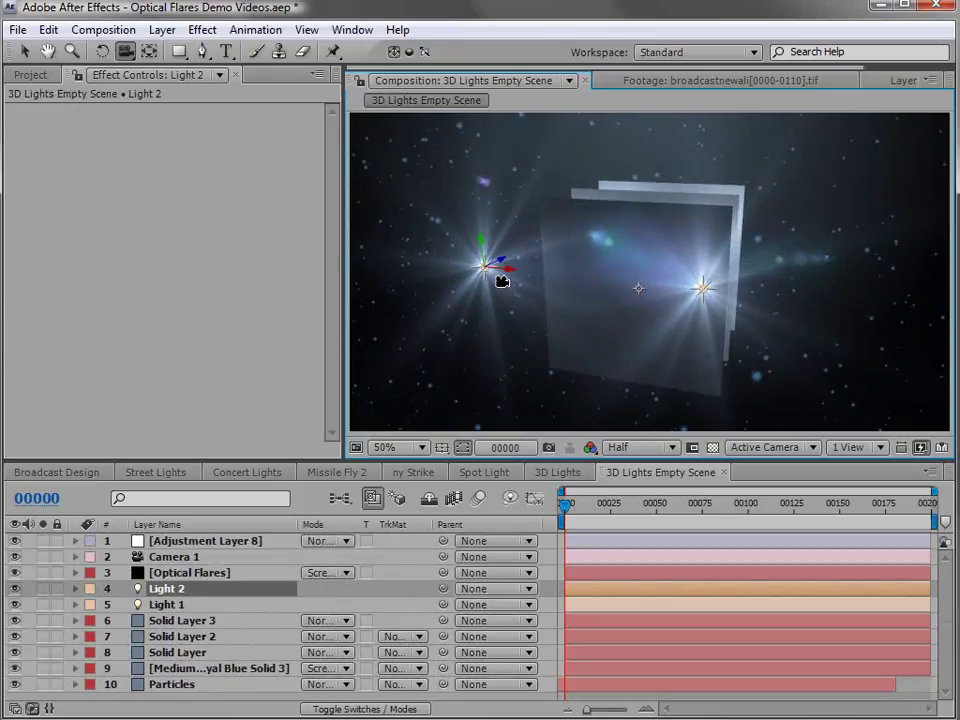
key(v)
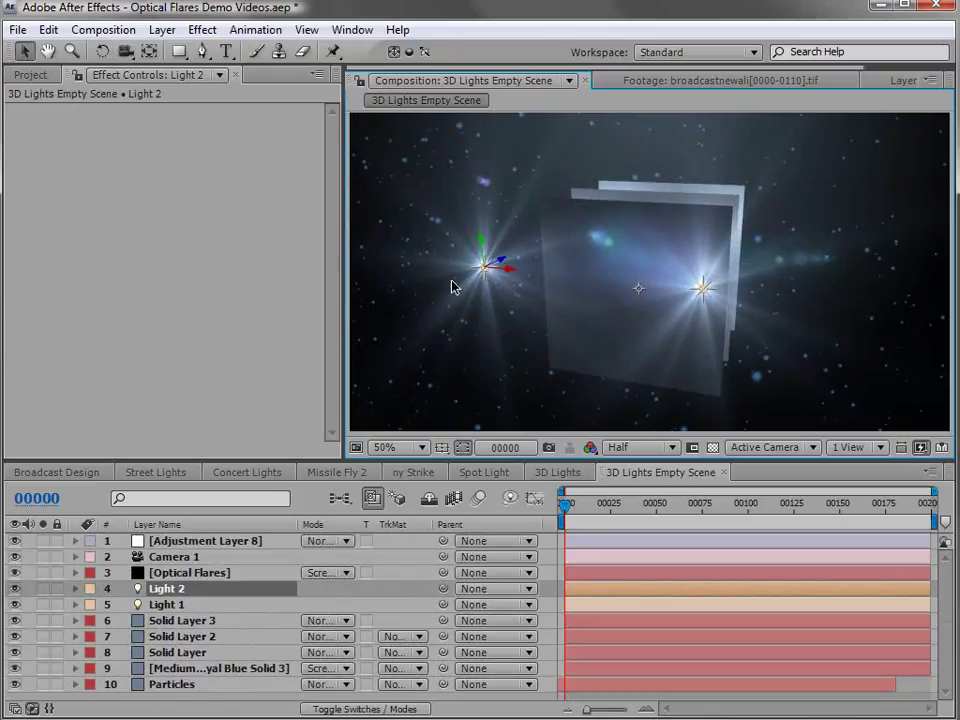
drag(506, 268, 514, 270)
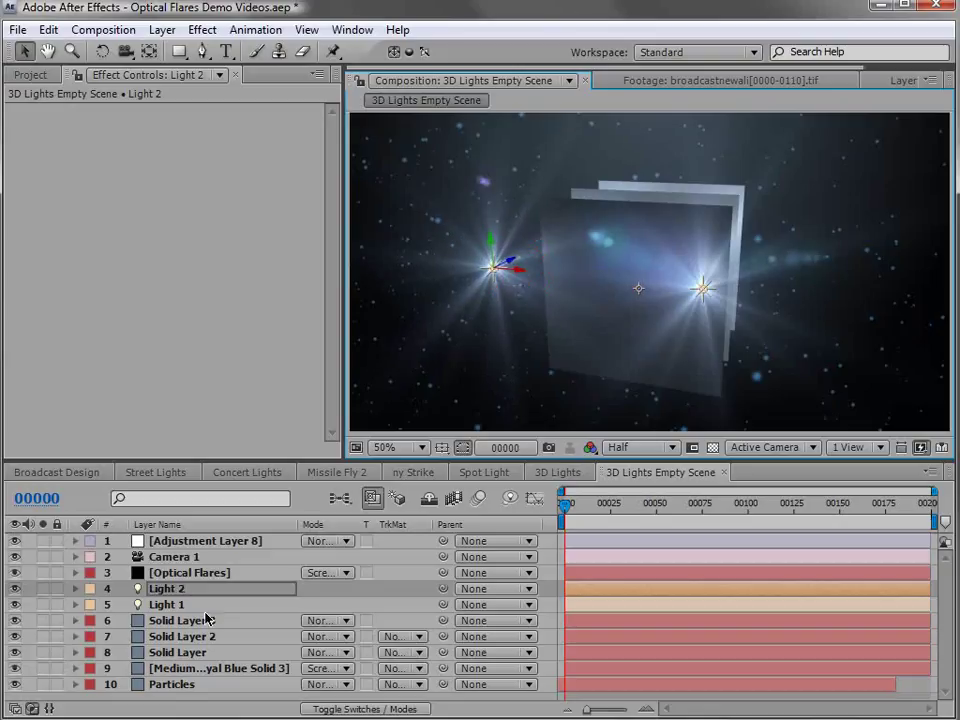
- Change Light 2's color to pink in its light options and orbit the camera around the two flares
click(171, 590)
key(a)
key(a)
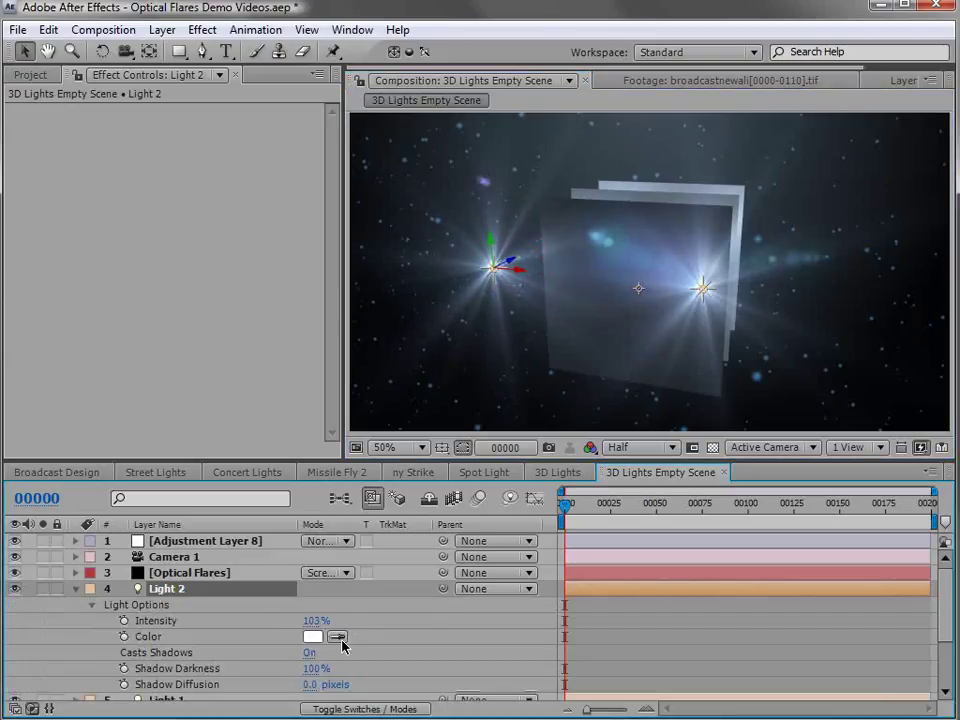
click(315, 636)
click(594, 481)
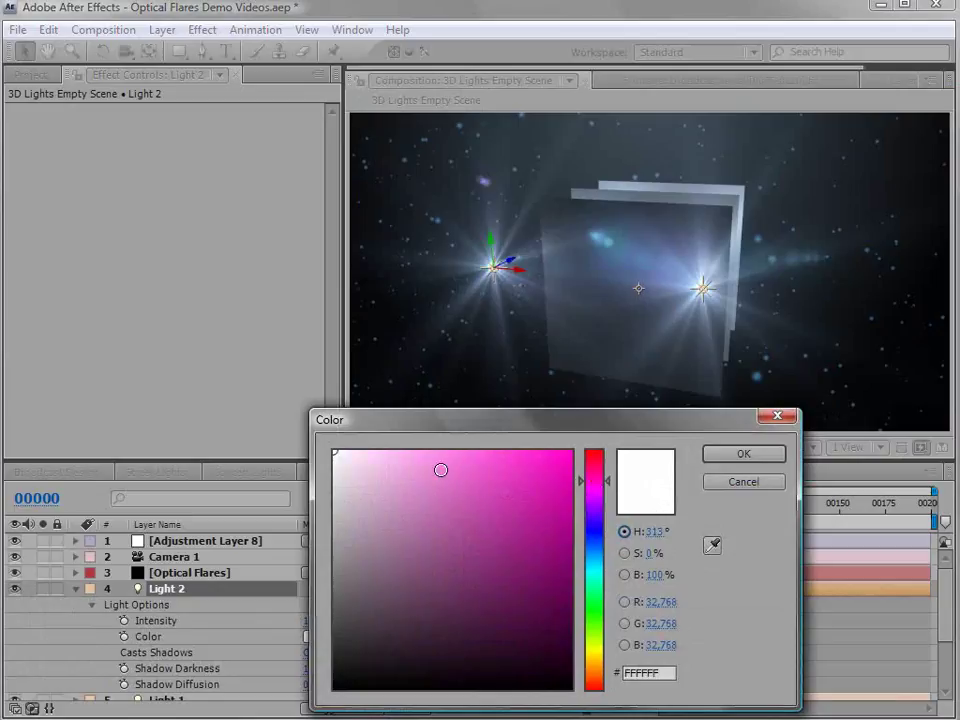
click(424, 462)
click(443, 460)
click(744, 453)
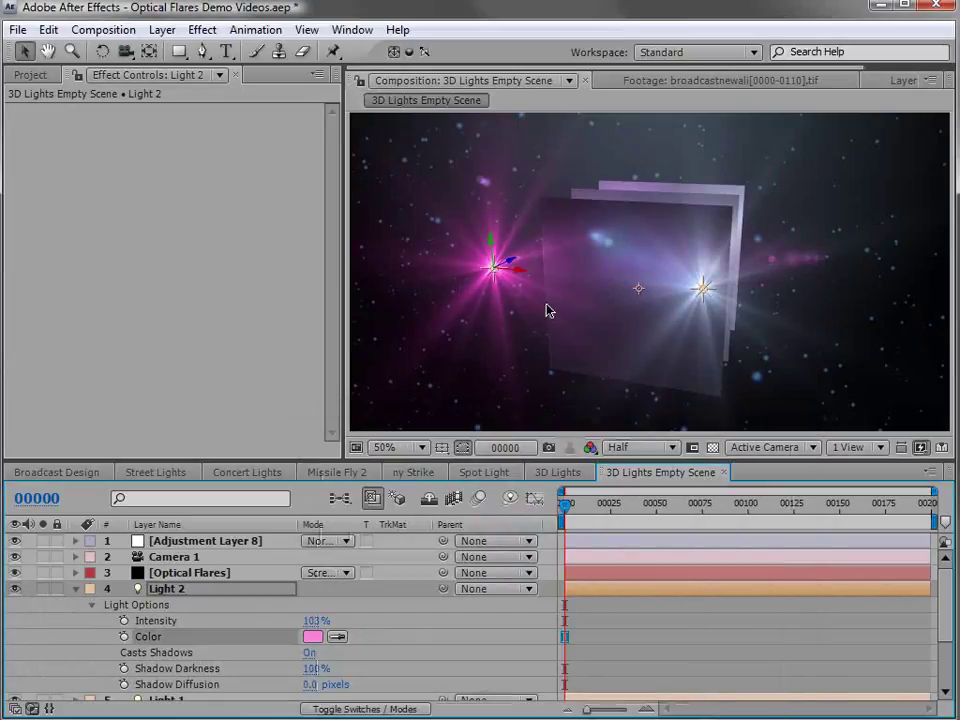
key(c)
drag(641, 334, 692, 336)
drag(497, 382, 634, 367)
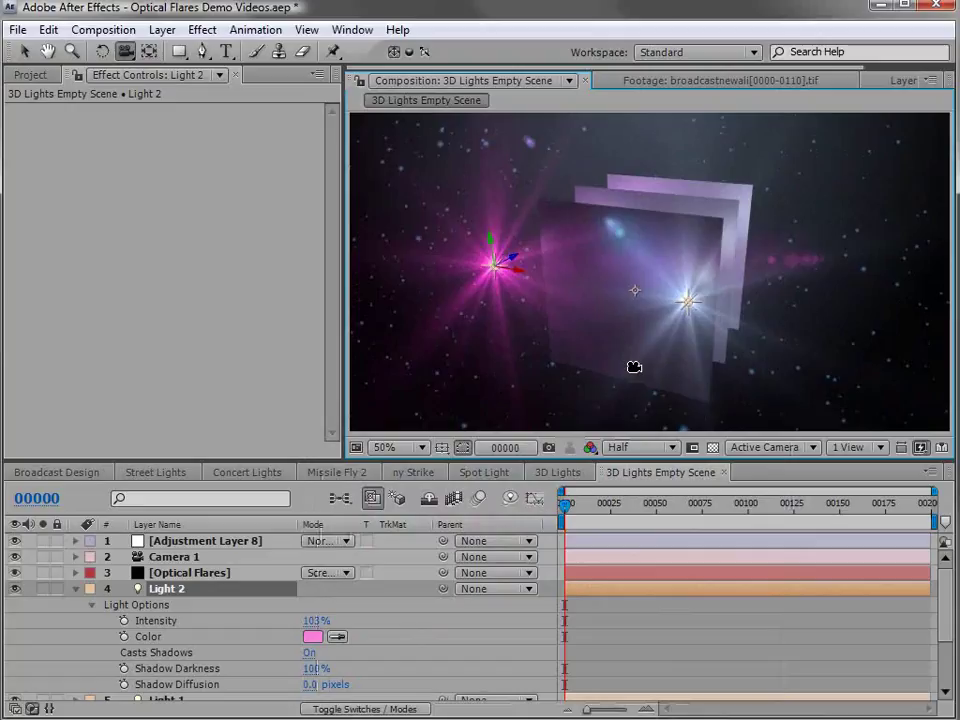
- In the 3D Lights composition, switch to the Top view and move Light 1 slightly toward the front of the scene
key(shift+comma)
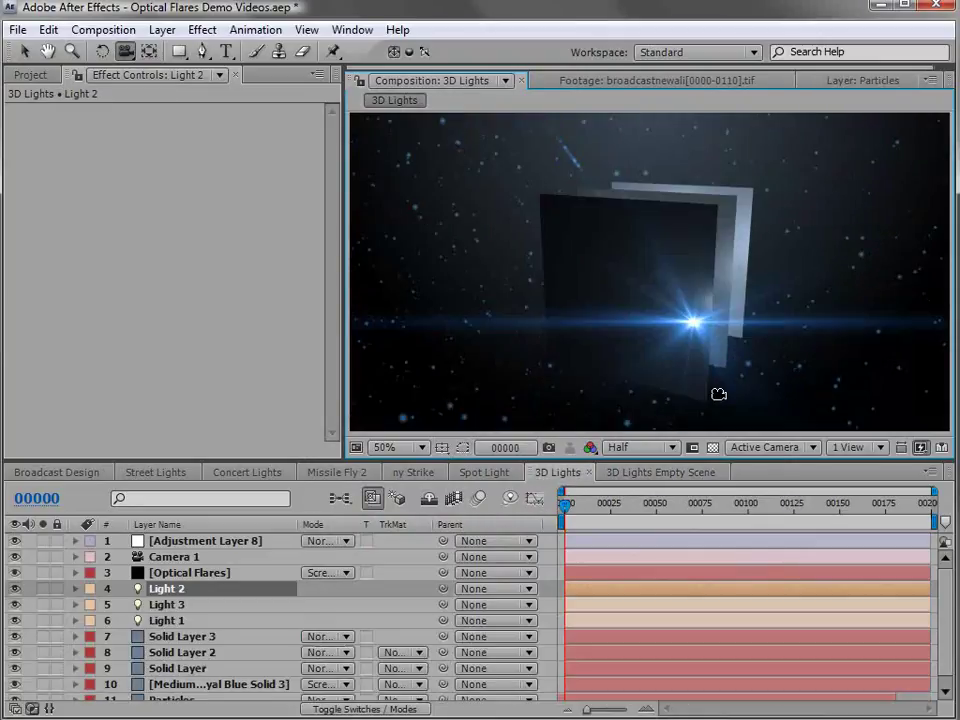
mouse_move(765, 360)
mouse_down()
mouse_move(679, 347)
mouse_move(600, 366)
mouse_move(484, 356)
mouse_move(546, 343)
mouse_move(703, 361)
mouse_move(745, 350)
mouse_move(744, 376)
mouse_move(726, 366)
mouse_move(753, 357)
mouse_up()
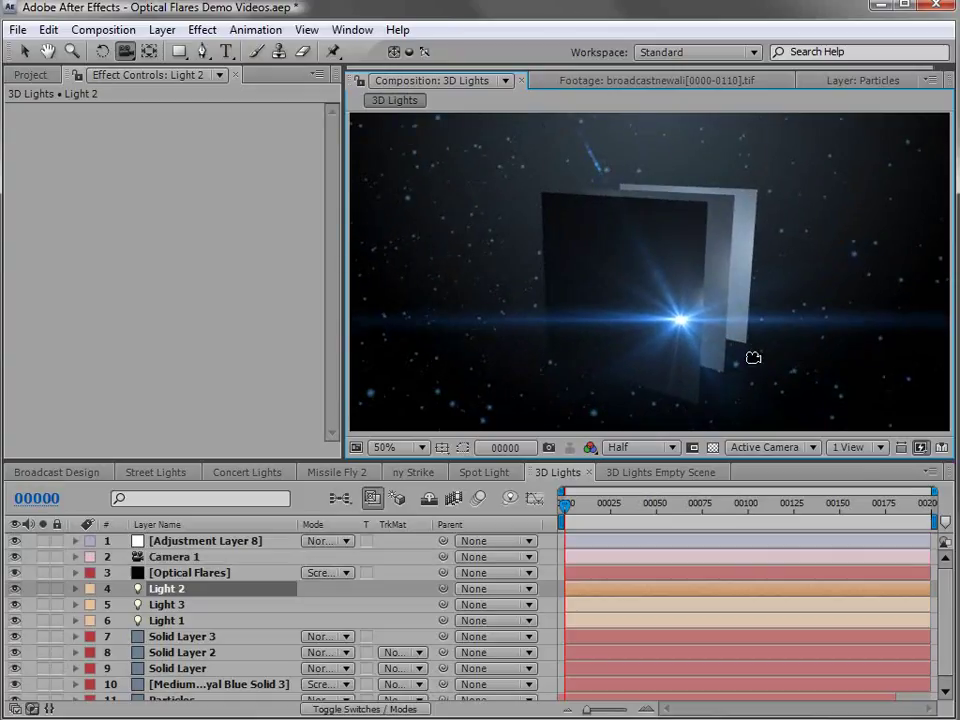
click(775, 447)
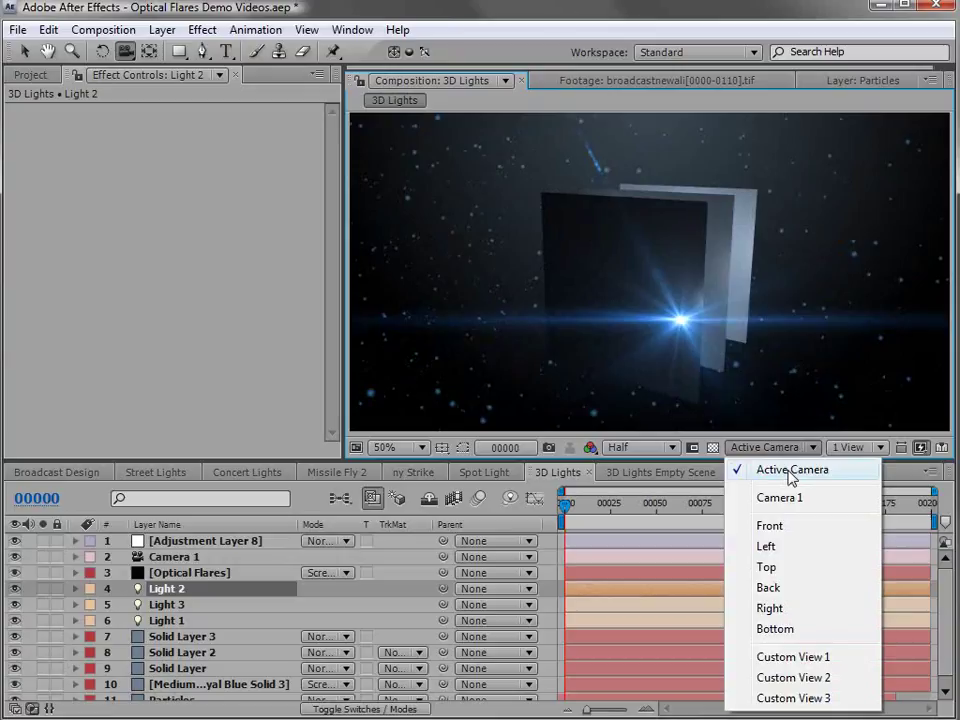
click(770, 568)
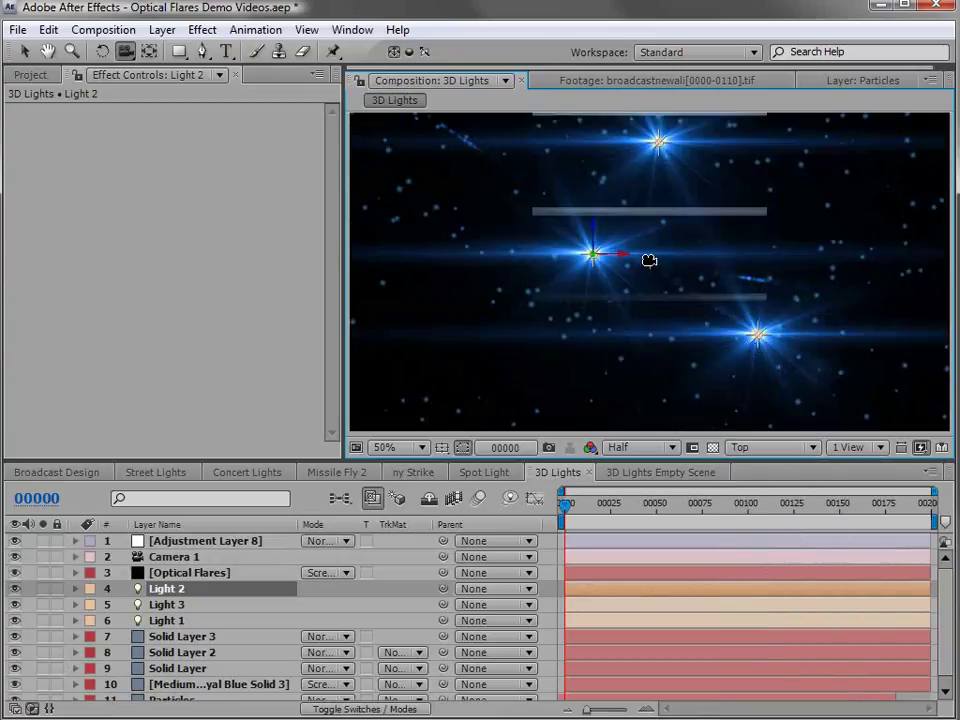
key(v)
click(745, 350)
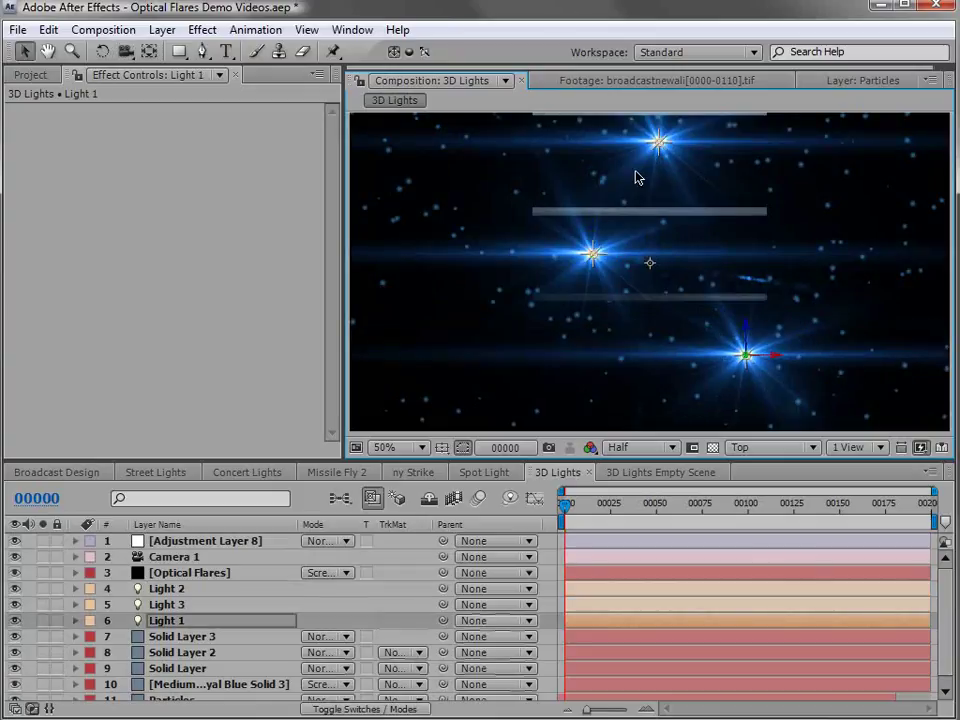
click(761, 448)
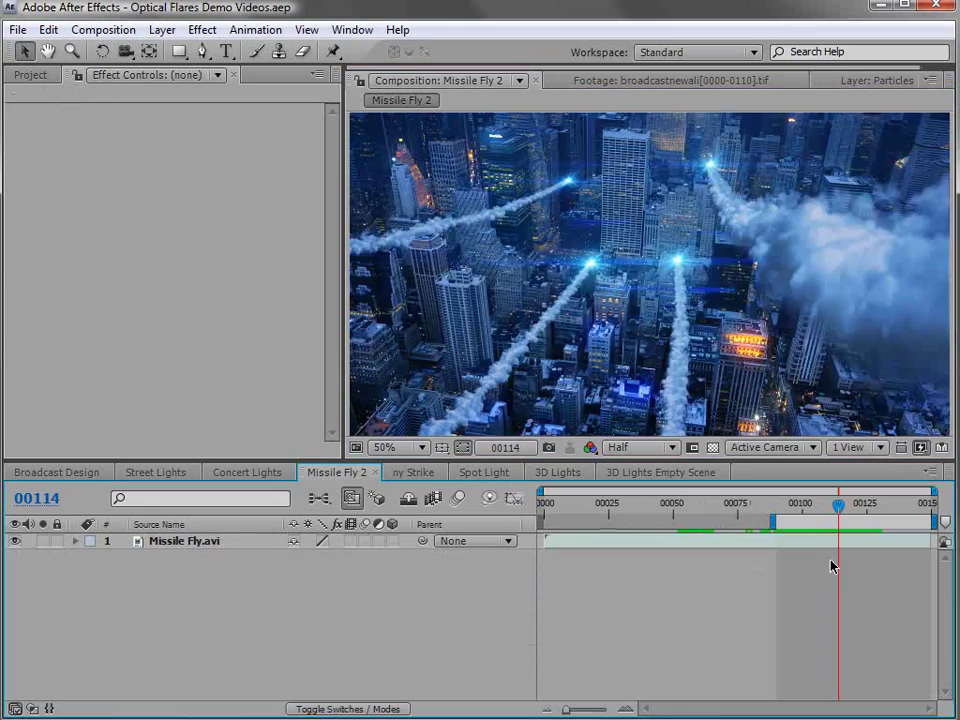
- Scrub through Missile Fly 2, then open the ny Strike composition and preview its missile trails around frame 106
drag(797, 506, 825, 519)
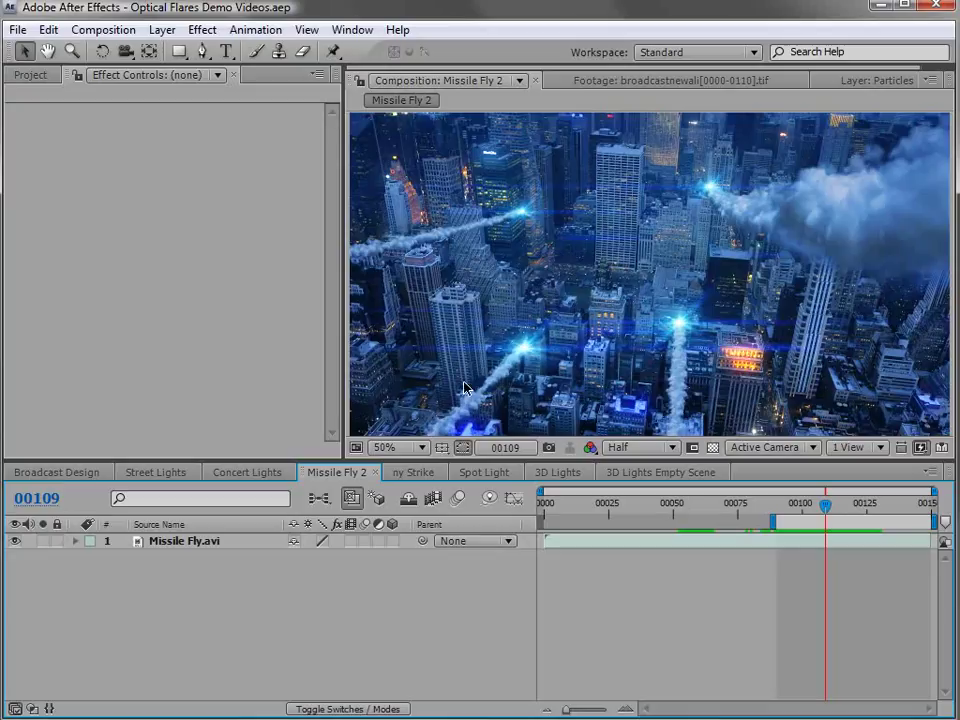
click(410, 472)
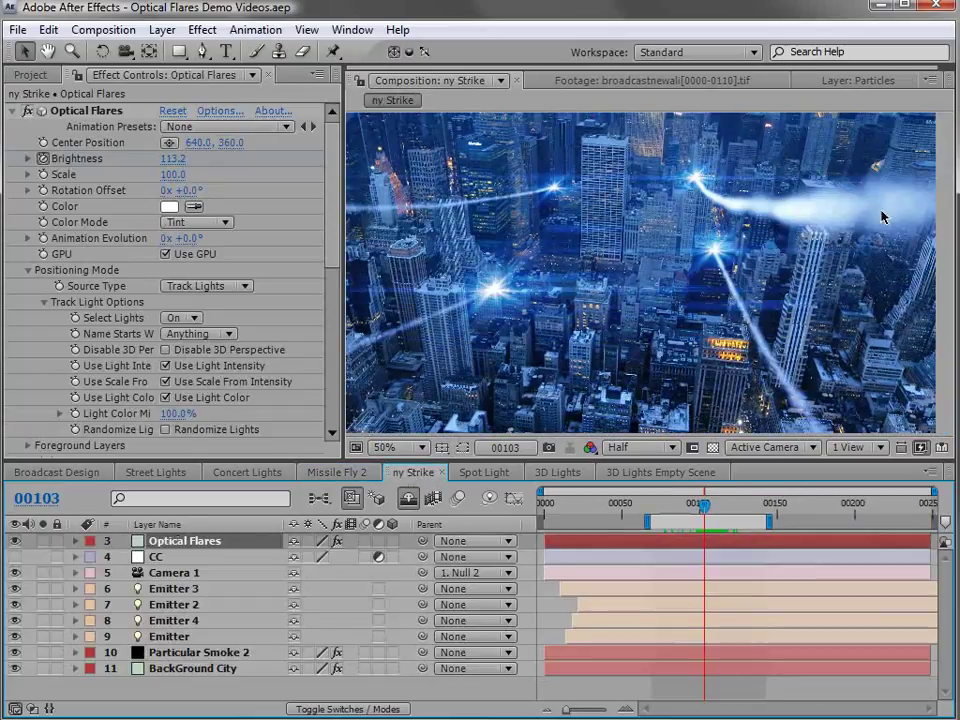
mouse_move(698, 507)
mouse_down()
mouse_move(660, 510)
mouse_move(729, 515)
mouse_move(693, 512)
mouse_move(709, 512)
mouse_up()
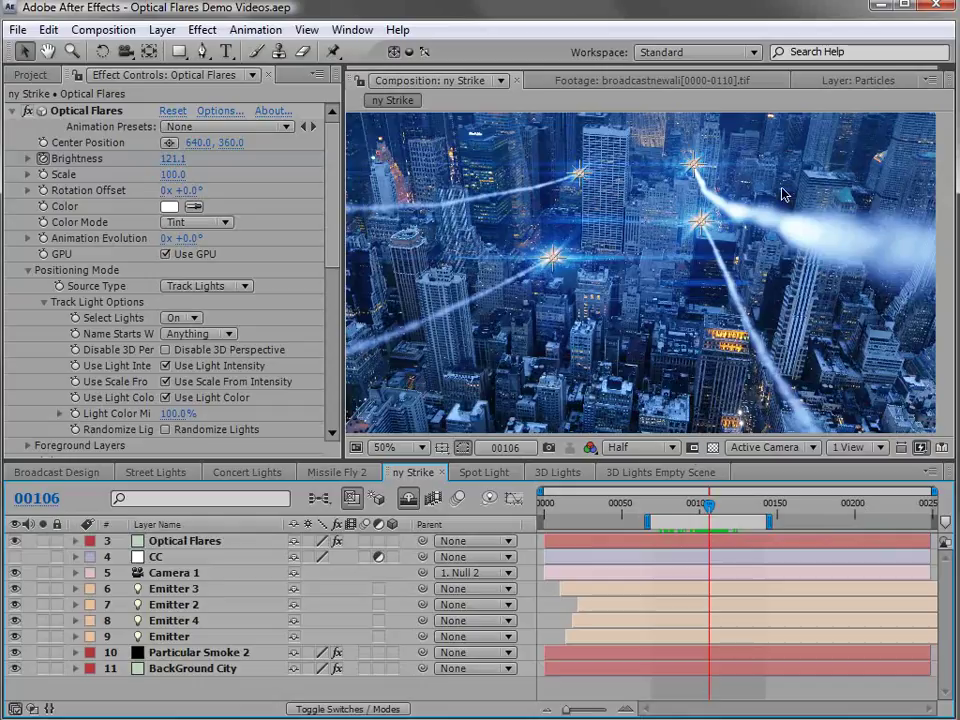
- Change the color of the Emitter 2 light in ny Strike to green and collapse its light options
click(699, 223)
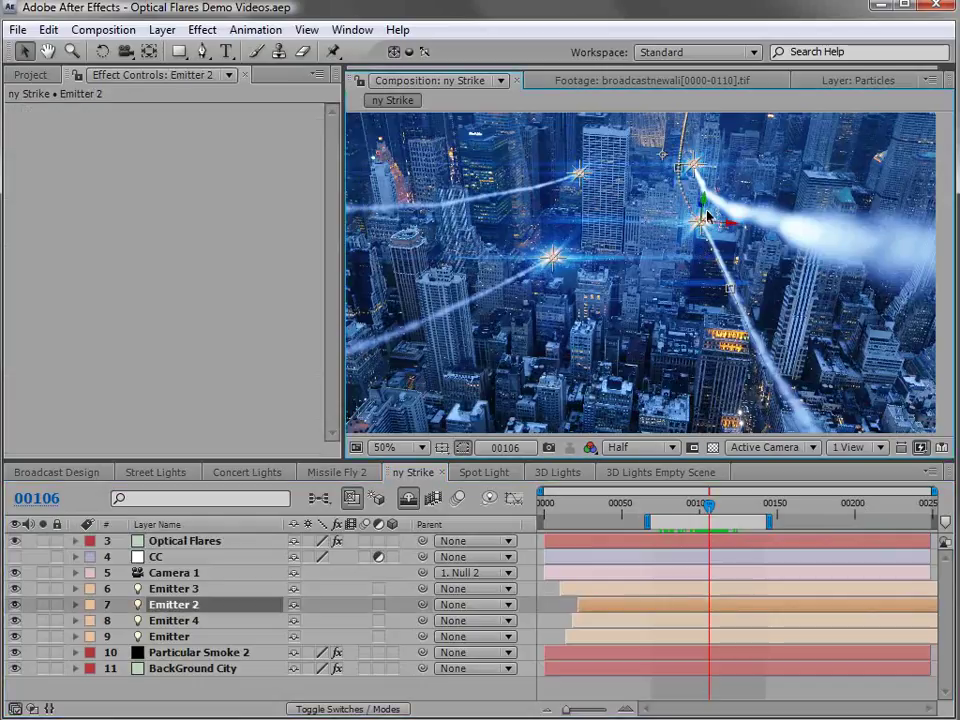
key(a)
key(a)
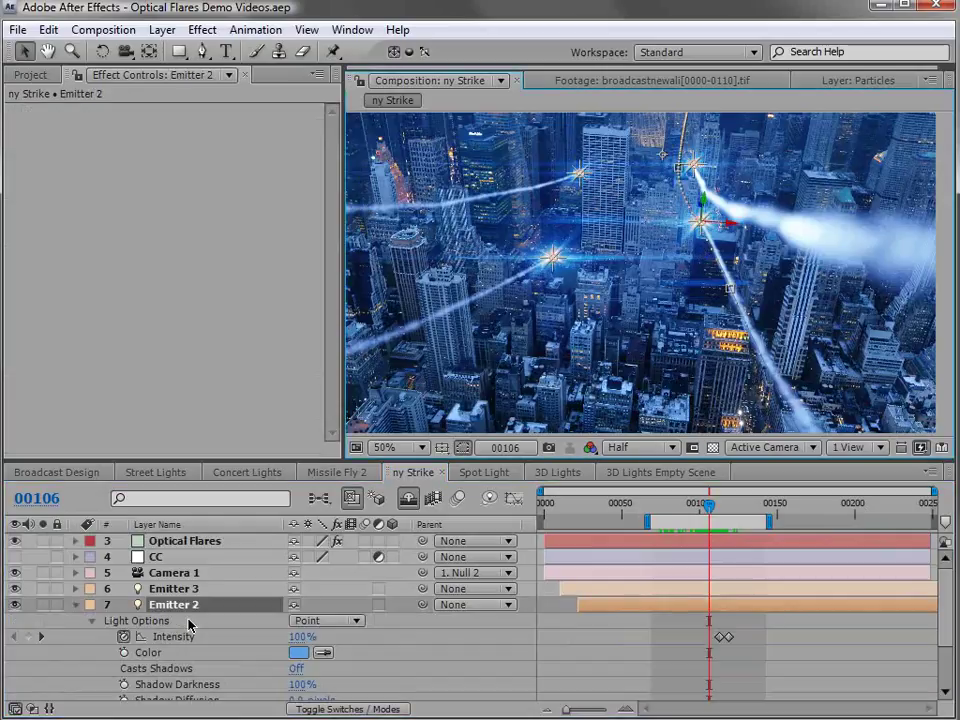
scroll(193, 621, down, 1)
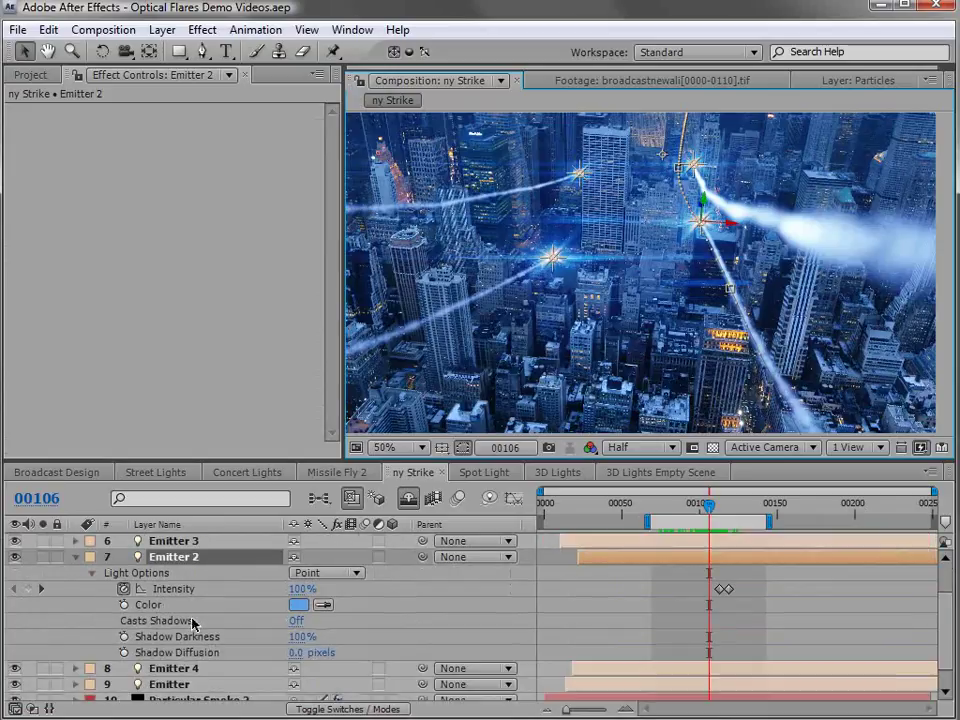
click(299, 605)
drag(588, 576, 590, 591)
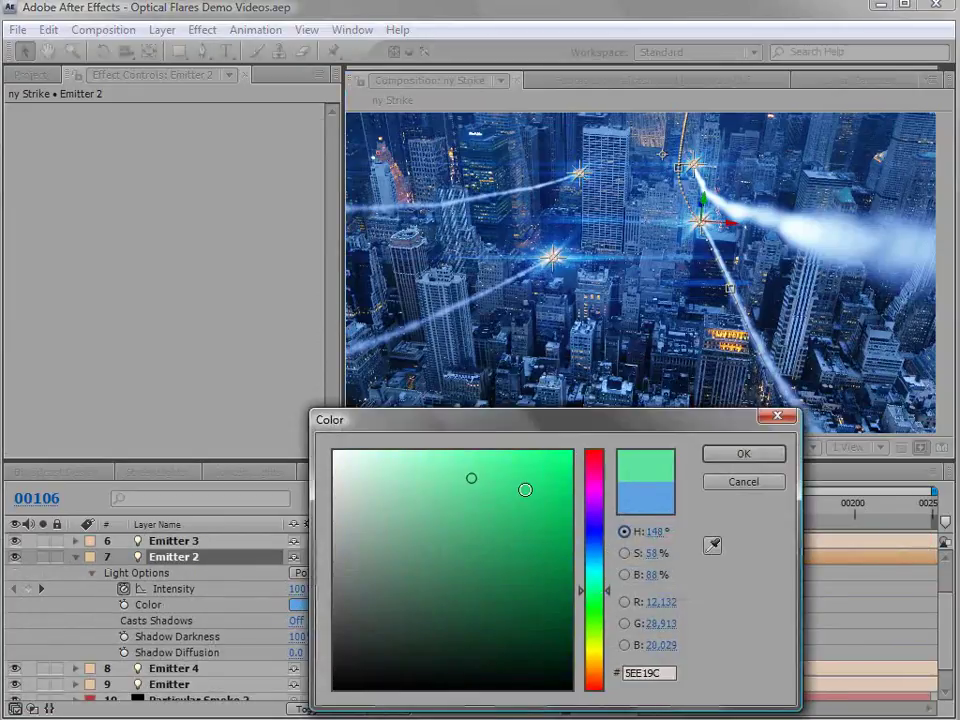
click(743, 454)
click(636, 574)
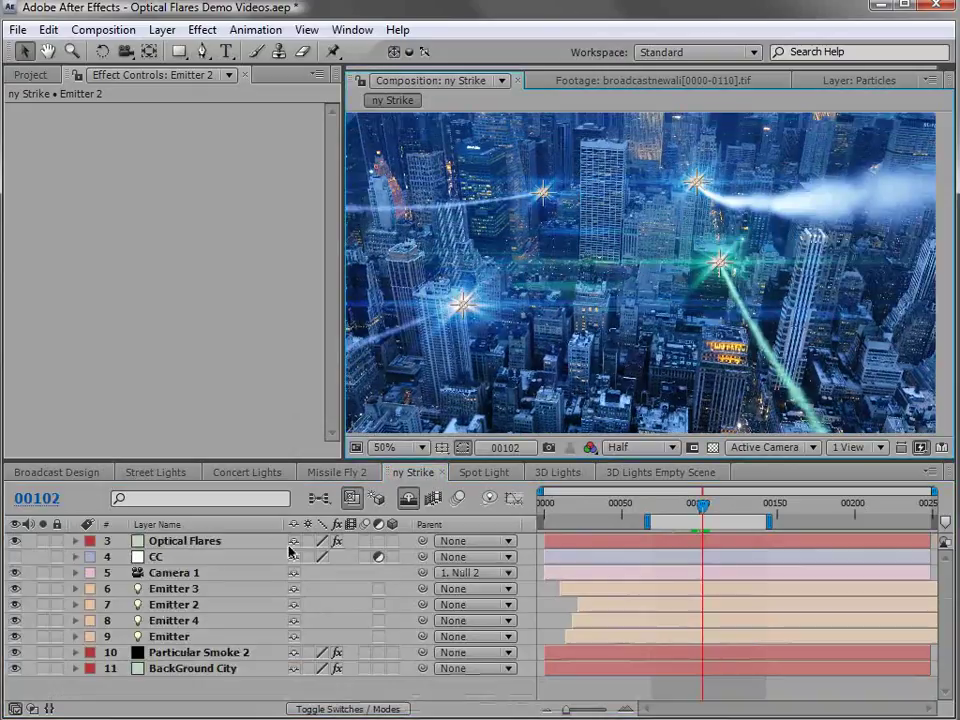
- Show the Optical Flares layer's effect settings in ny Strike and review the available Source Type options
click(190, 541)
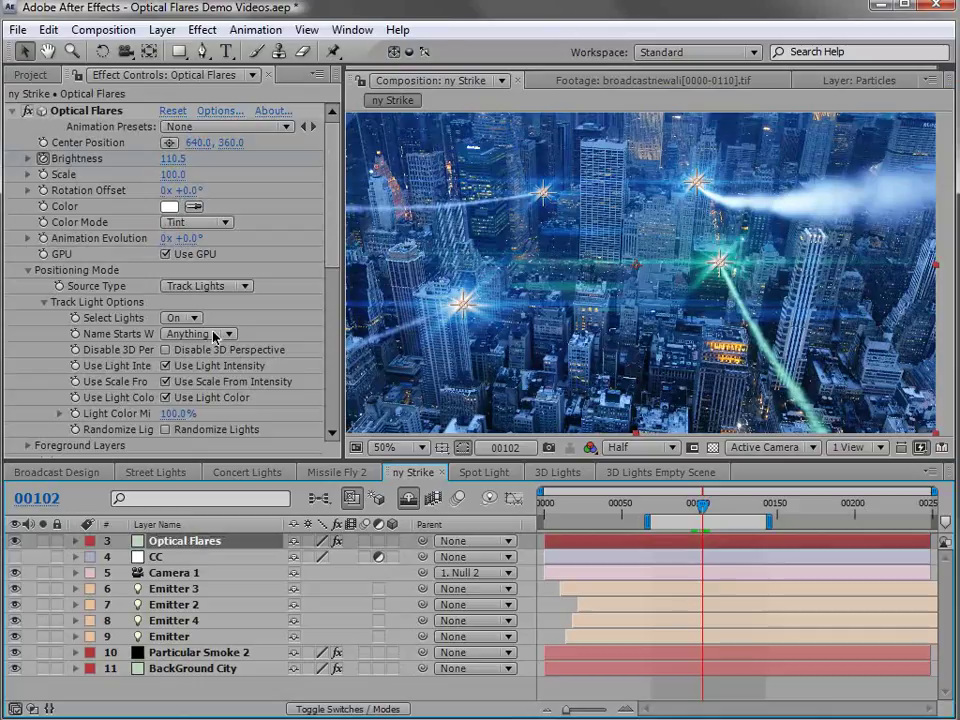
click(237, 286)
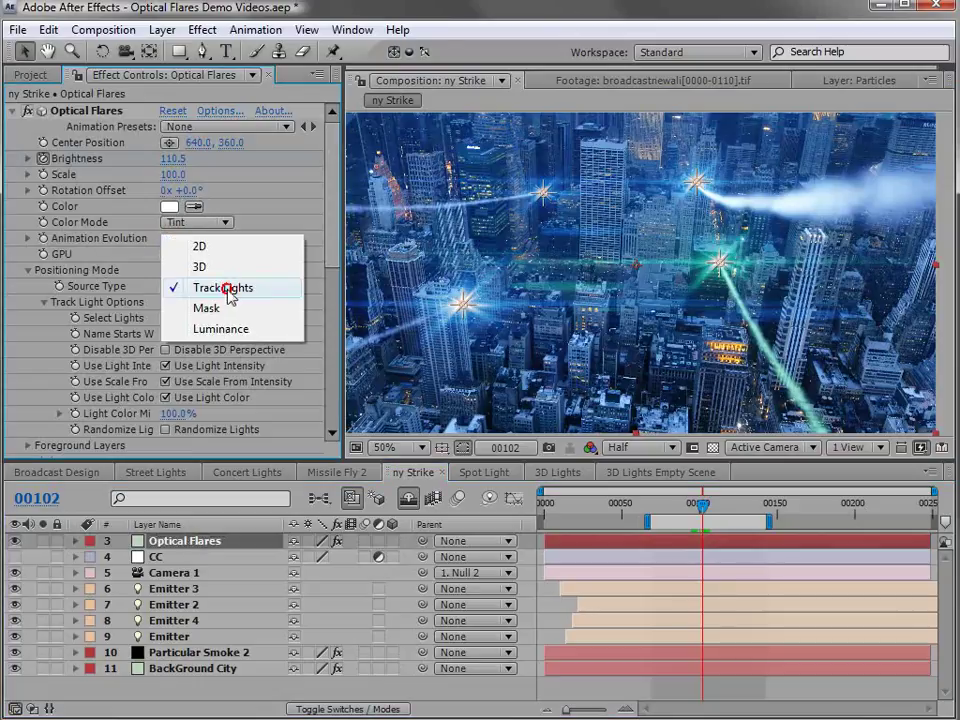
click(236, 231)
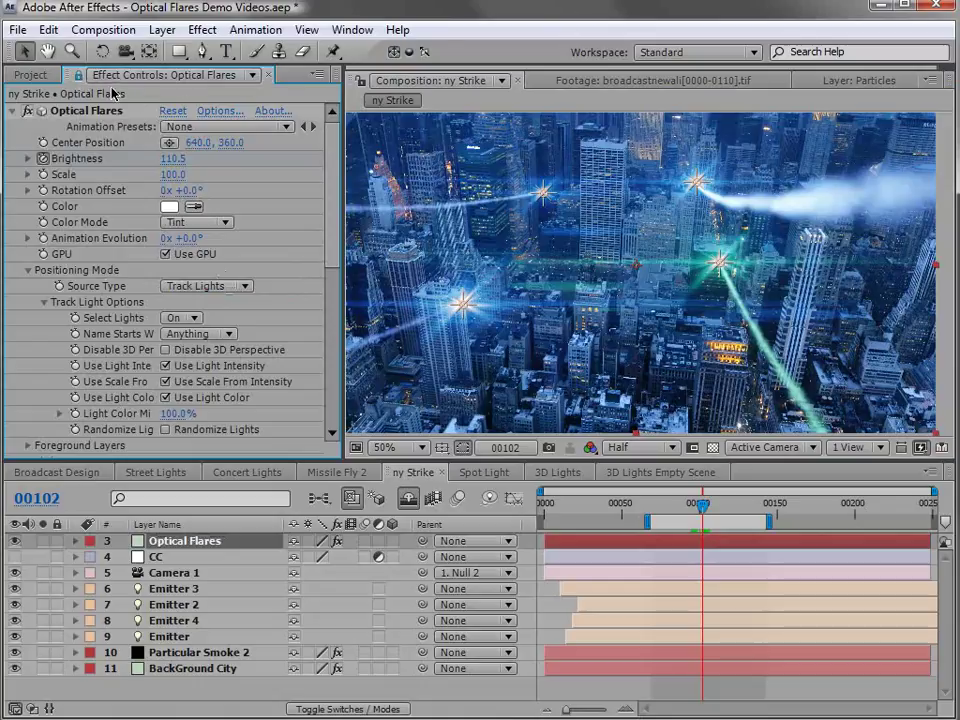
- Reveal the keyframed Intensity of the Emitter 2 light, turn off its keyframing and raise the intensity
click(721, 264)
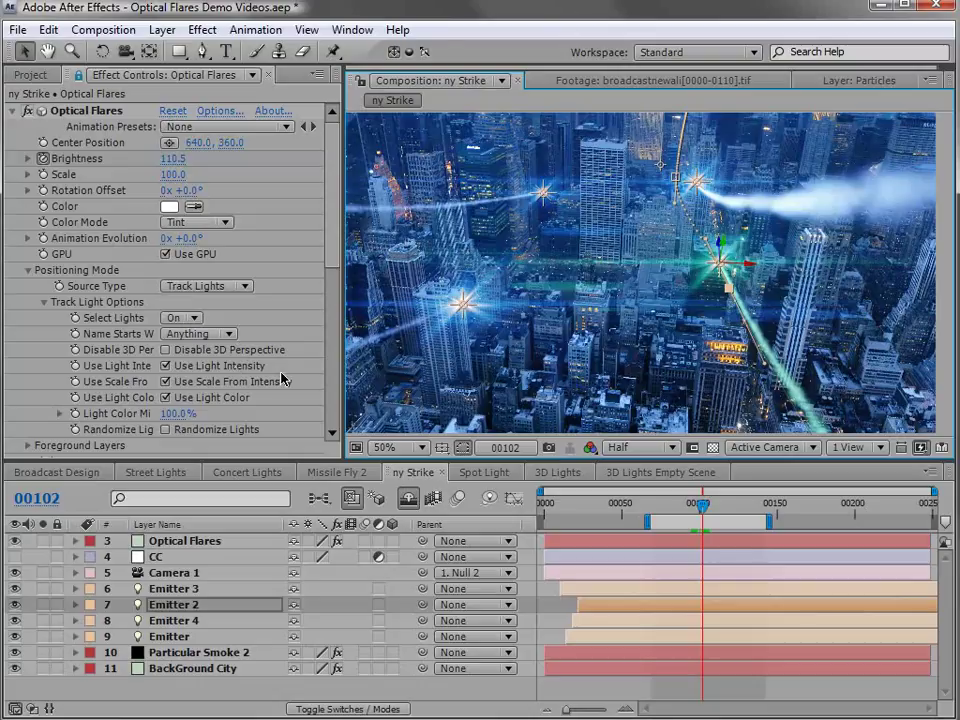
key(u)
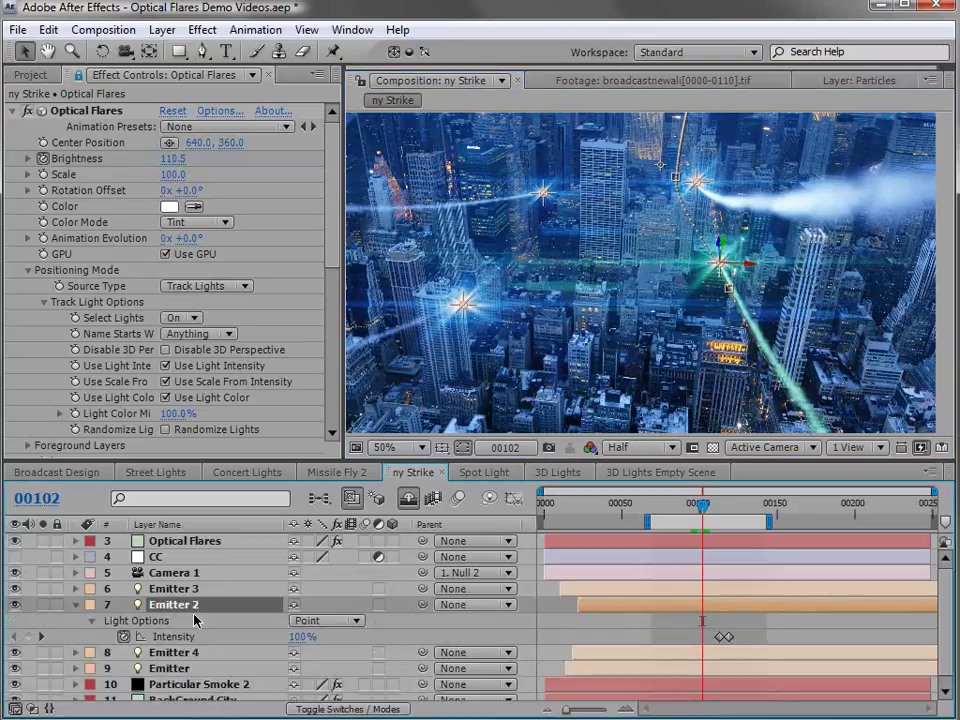
click(120, 637)
click(264, 637)
drag(303, 641, 350, 621)
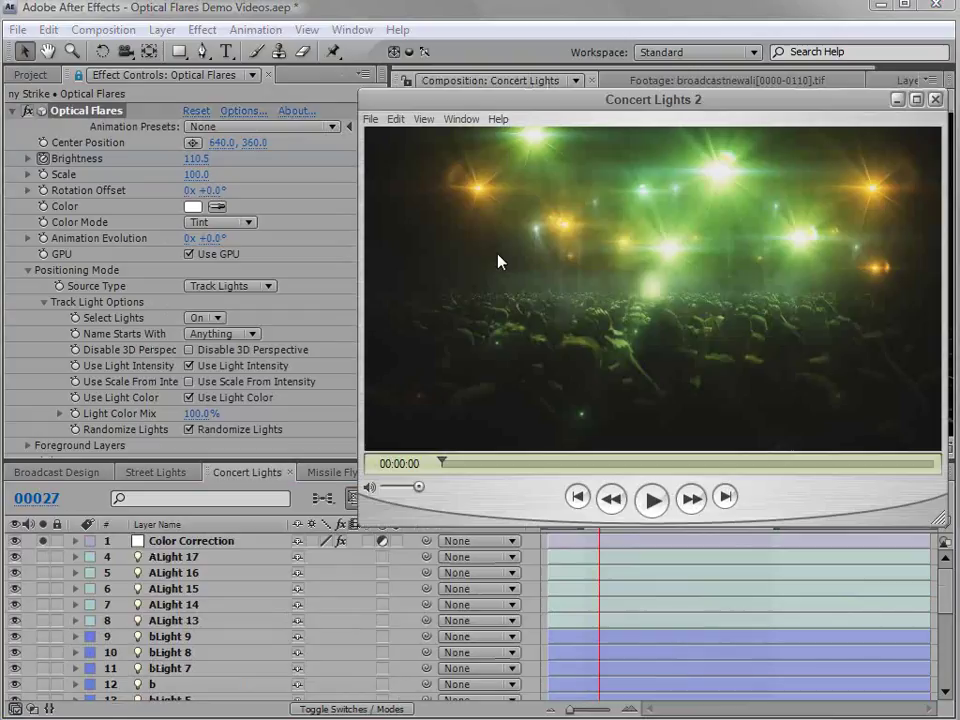
- Scrub the rendered Concert Lights 2 movie, then orbit the Concert Lights camera and inspect the blue and orange flares up close
drag(446, 465, 568, 468)
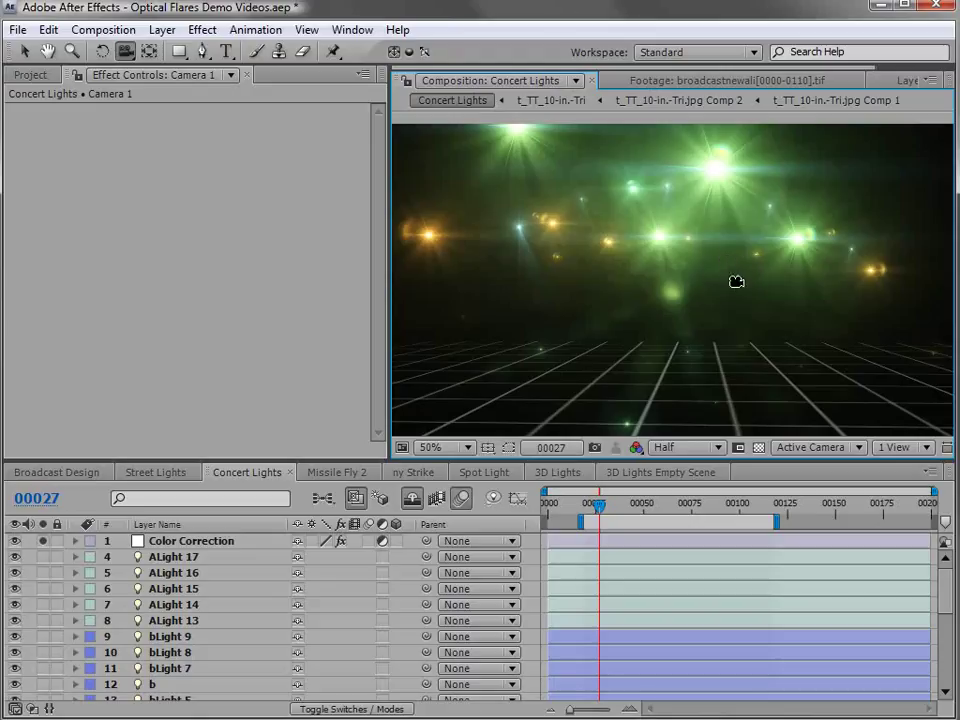
mouse_move(821, 259)
mouse_down()
mouse_move(801, 257)
mouse_move(716, 296)
mouse_move(538, 291)
mouse_move(810, 279)
mouse_move(823, 274)
mouse_move(799, 257)
mouse_move(818, 263)
mouse_up()
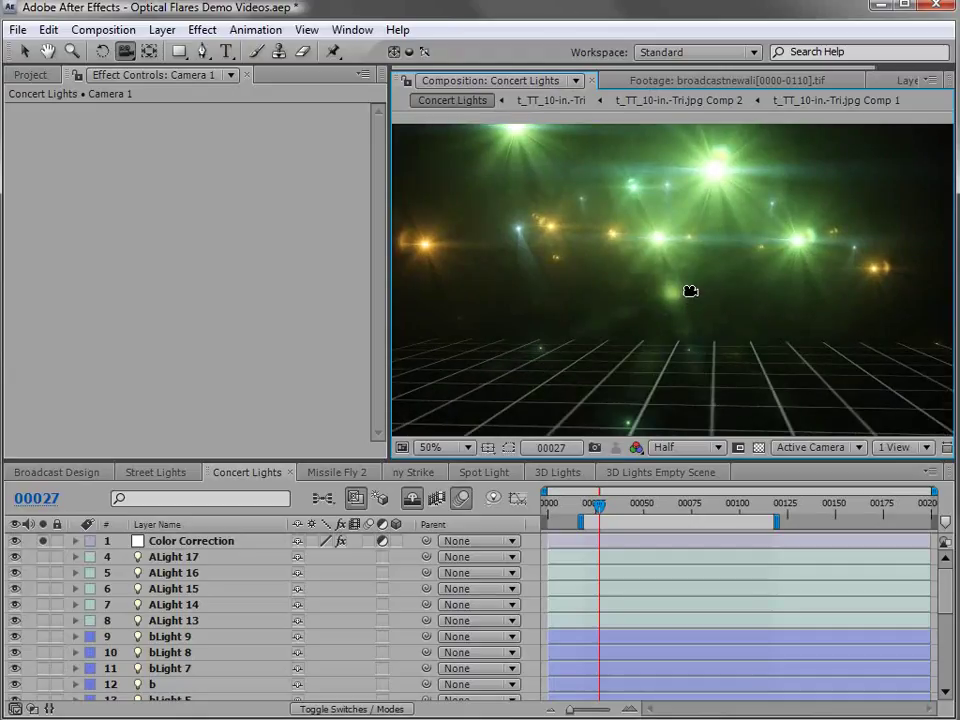
scroll(622, 259, up, 2)
key(v)
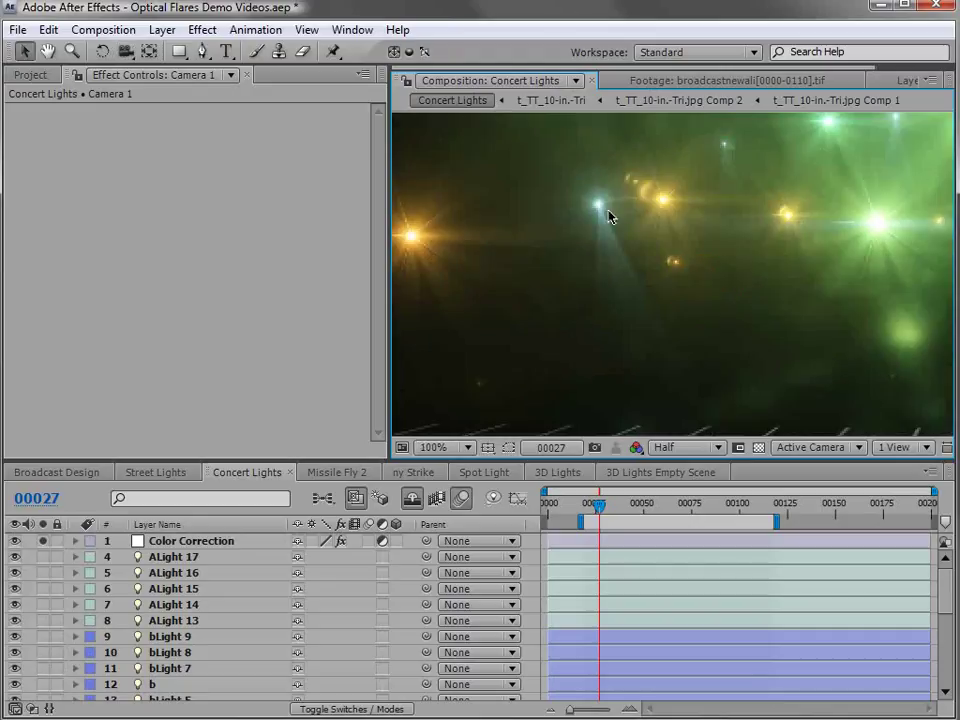
scroll(780, 290, down, 2)
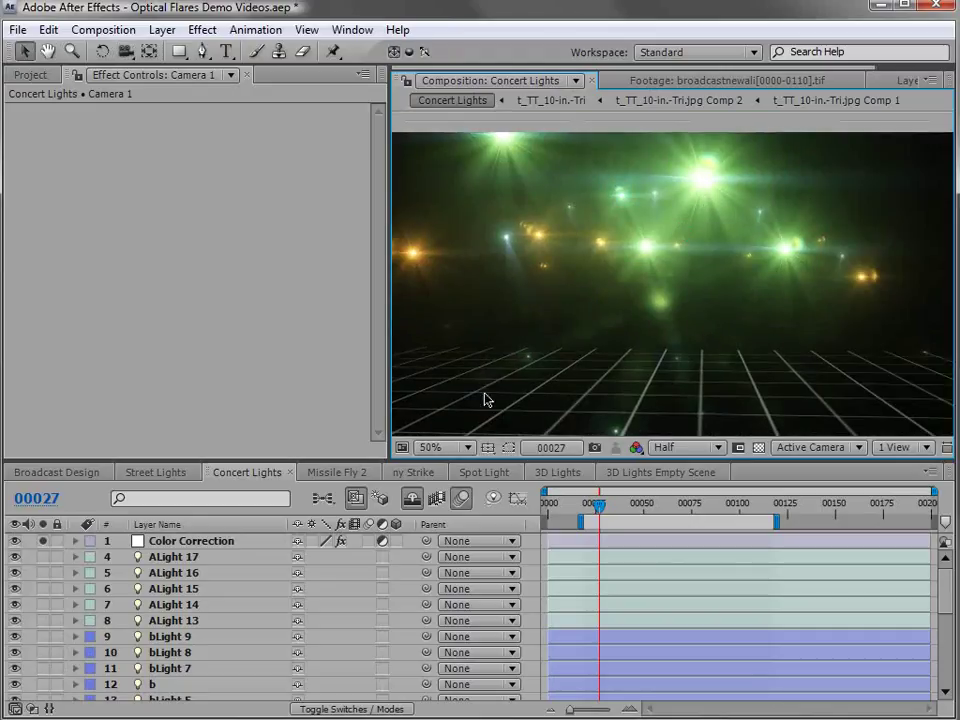
- Show the layer controls in Concert Lights and change the label color of the ALight layers to red
key(ctrl+shift+h)
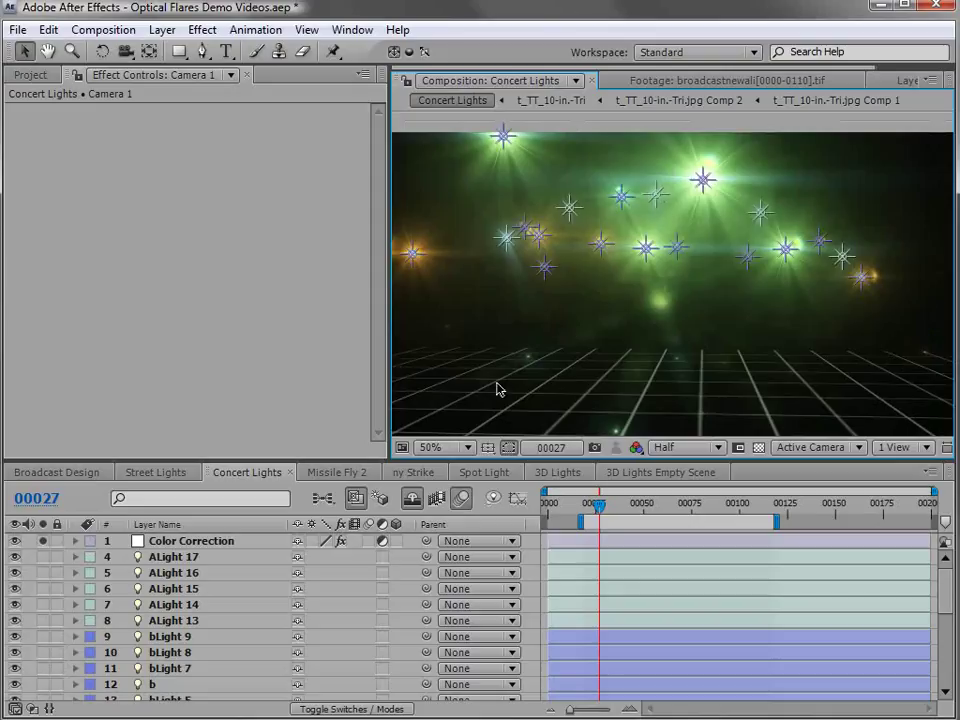
click(172, 557)
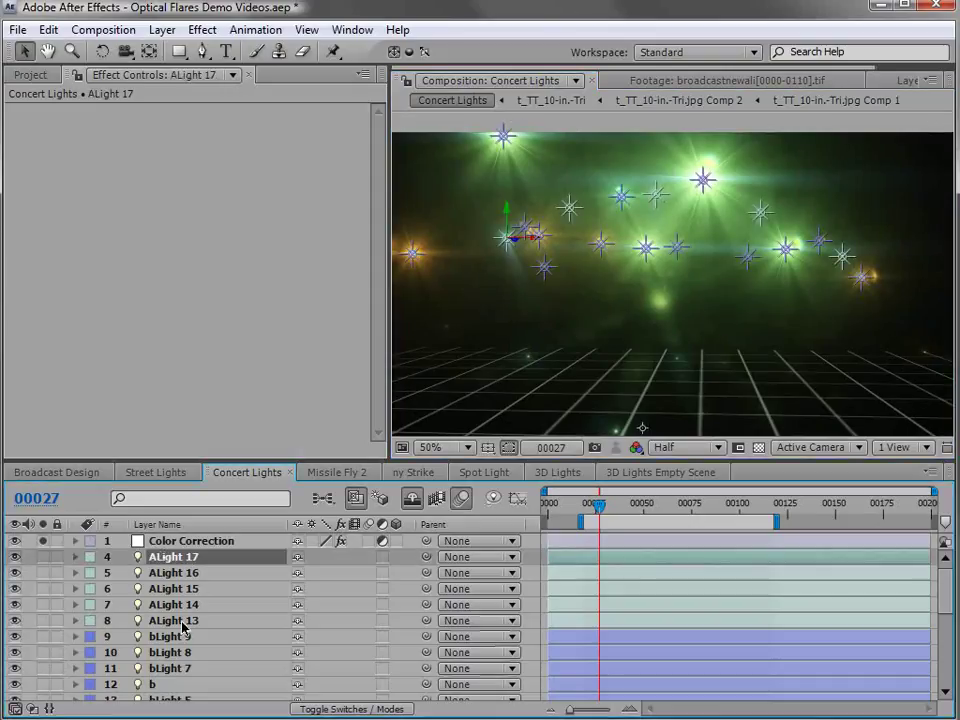
click(180, 573)
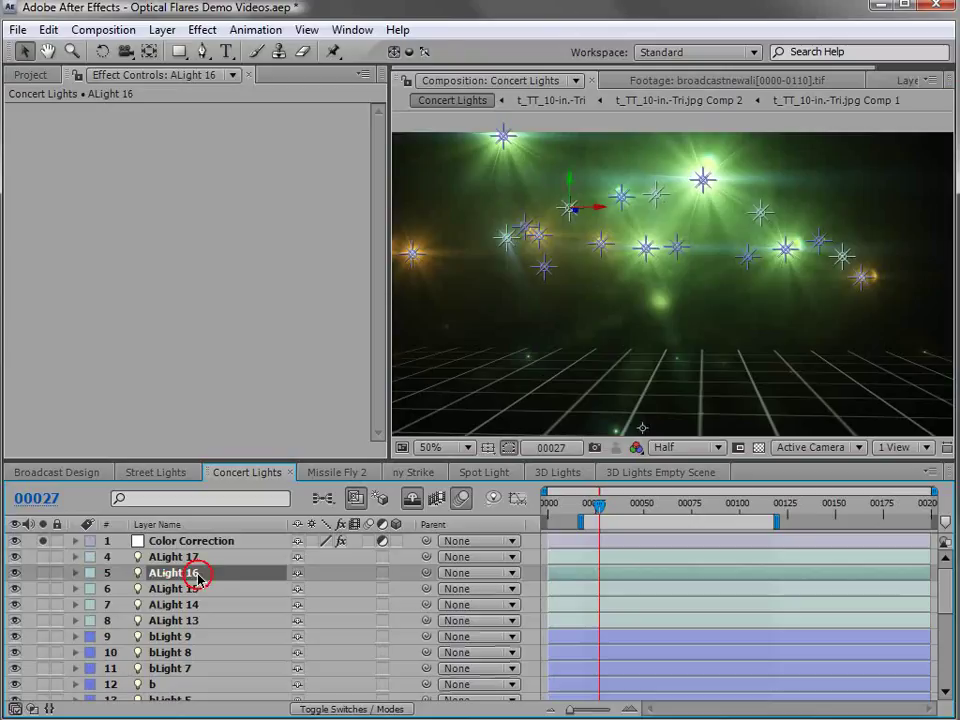
click(165, 637)
click(160, 668)
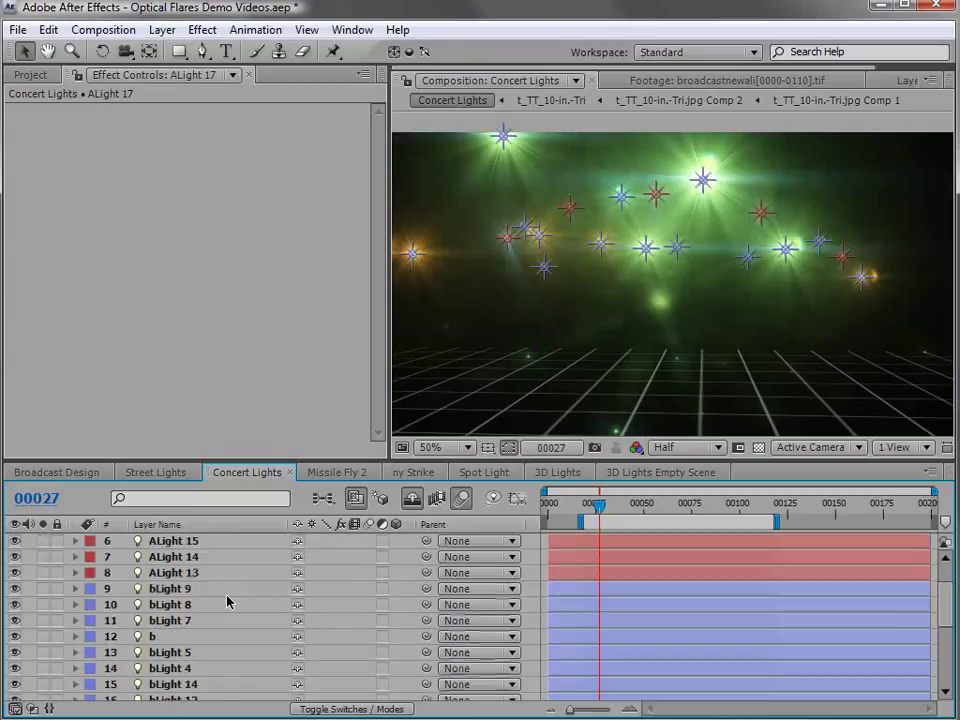
- Compare the effect settings of the Optical Flares A and Optical Flares B layers
scroll(227, 601, down, 4)
click(215, 613)
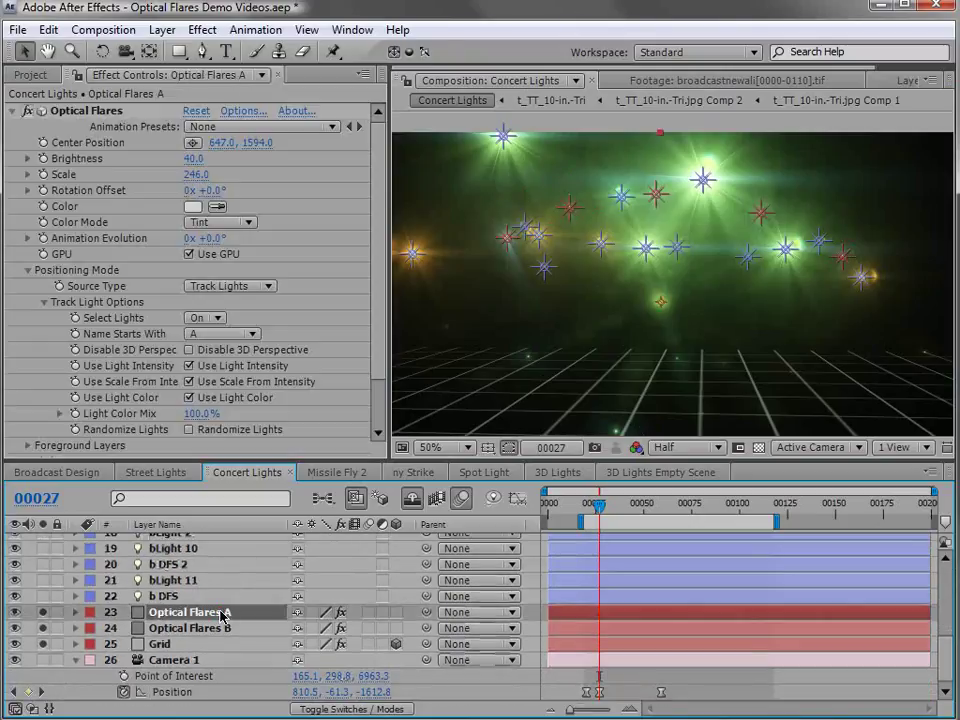
click(208, 627)
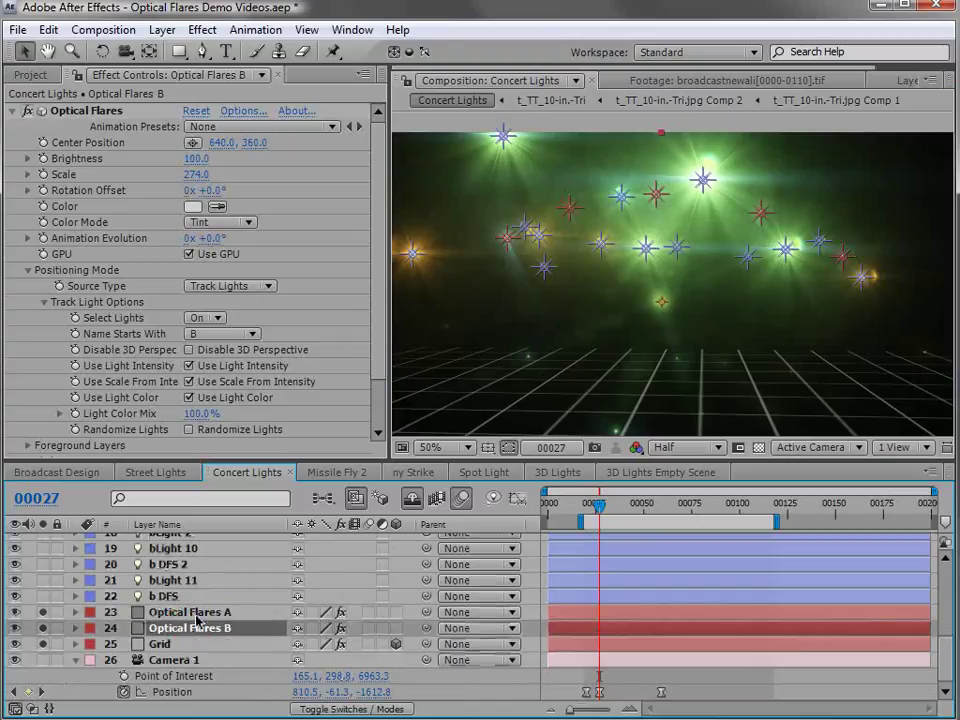
click(188, 612)
click(190, 628)
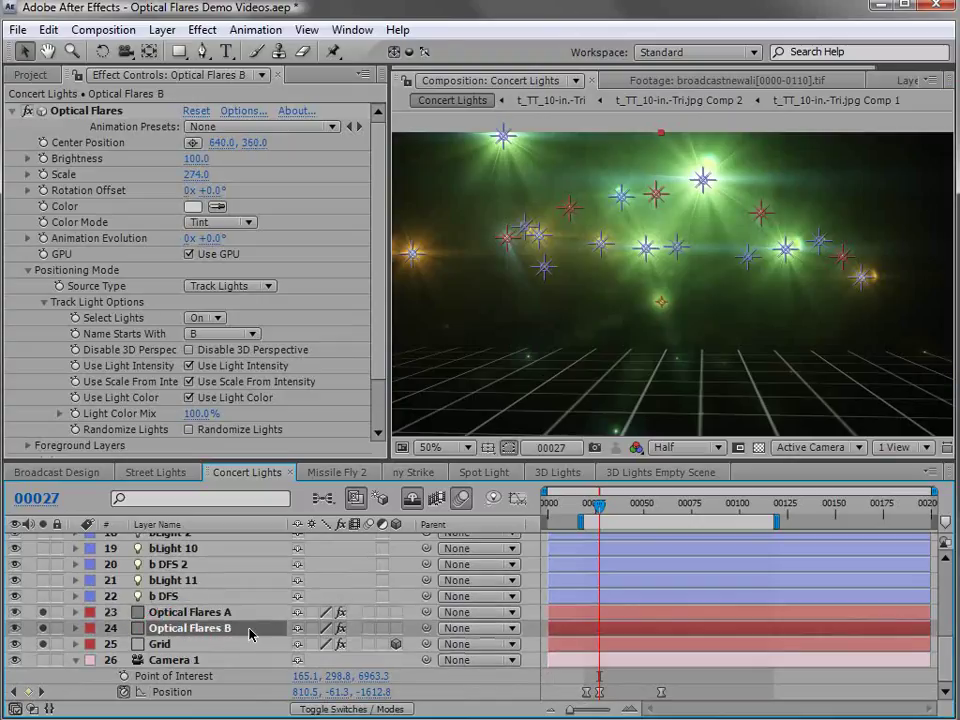
click(195, 613)
- Take Optical Flares B out of solo and set Optical Flares A to a scale of 422 and a brightness of 100
click(43, 628)
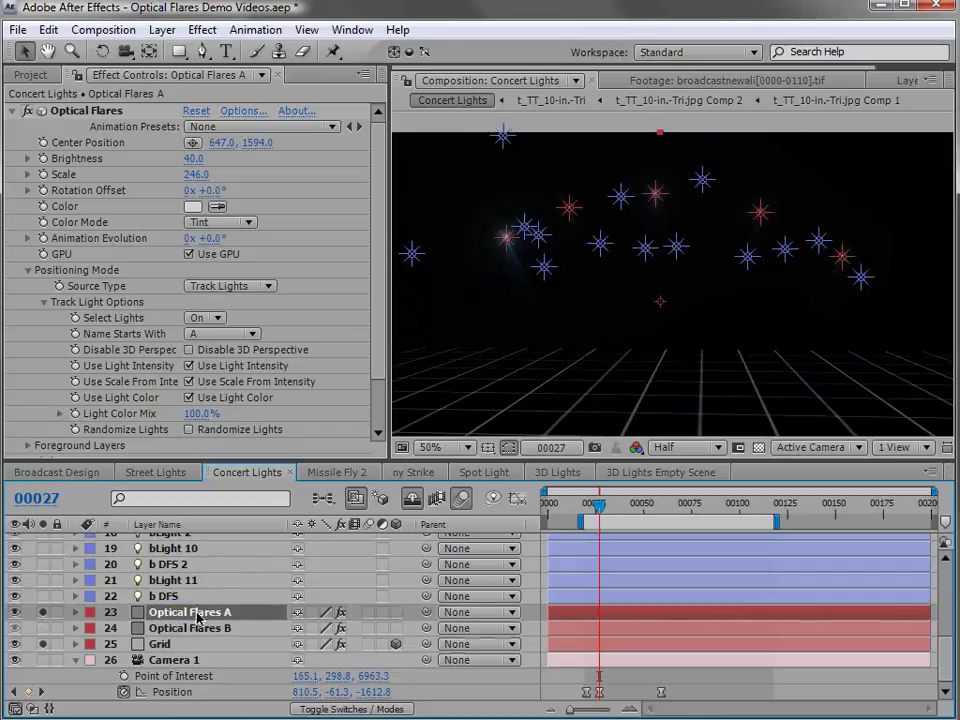
drag(196, 174, 358, 172)
mouse_move(193, 158)
mouse_down()
mouse_move(240, 158)
mouse_move(200, 159)
mouse_up()
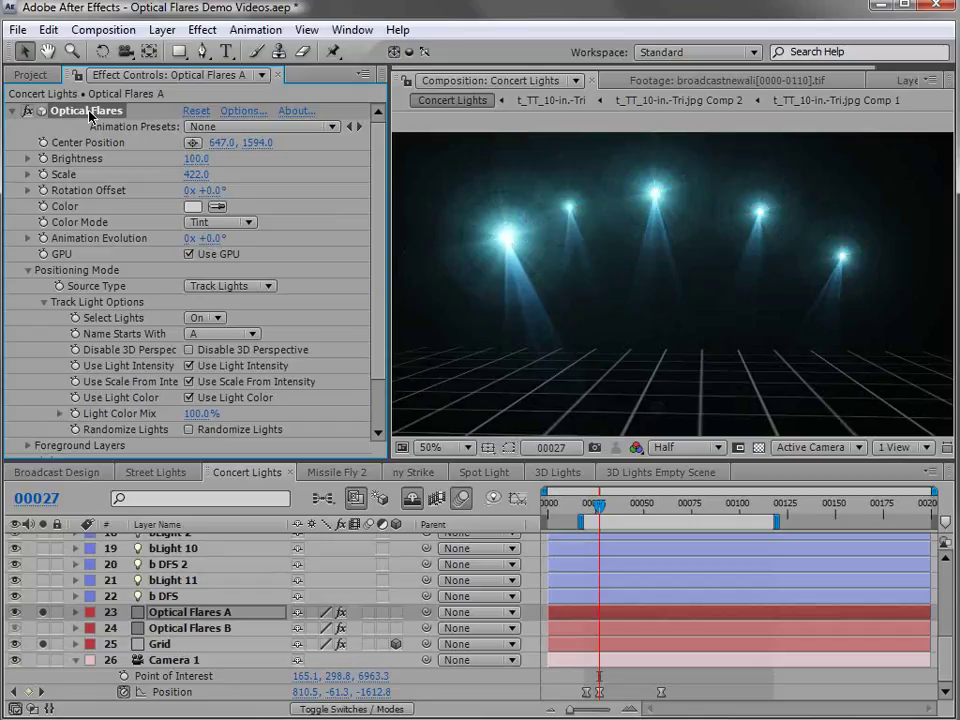
- Review the Source Type and Name Starts With choices of Optical Flares A, keeping the light name filter on A
click(250, 287)
click(254, 290)
click(203, 334)
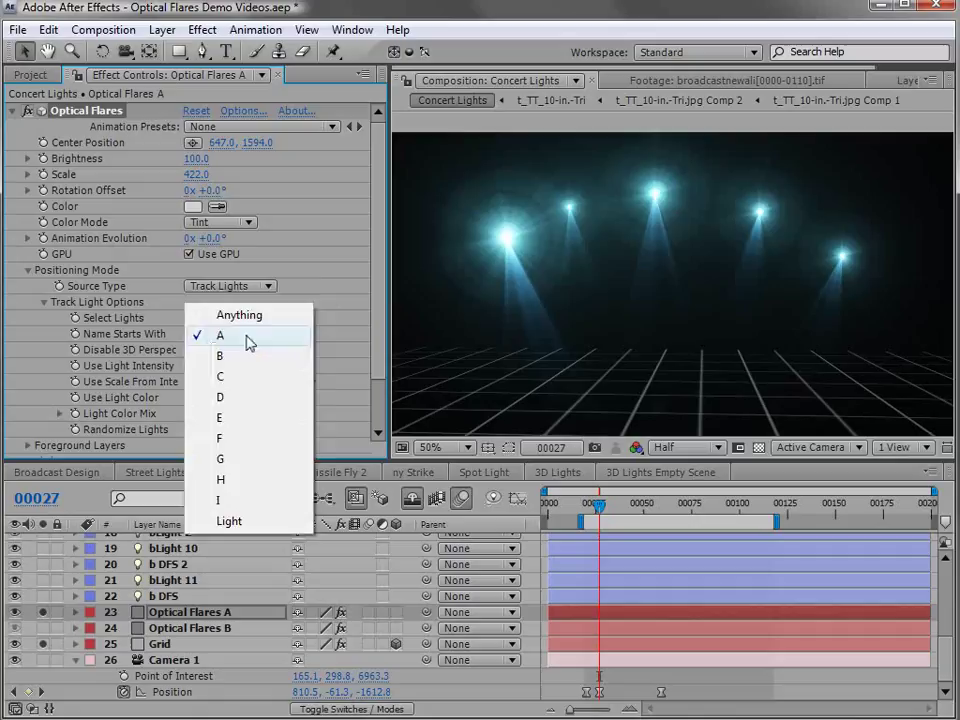
click(249, 342)
click(231, 334)
click(236, 342)
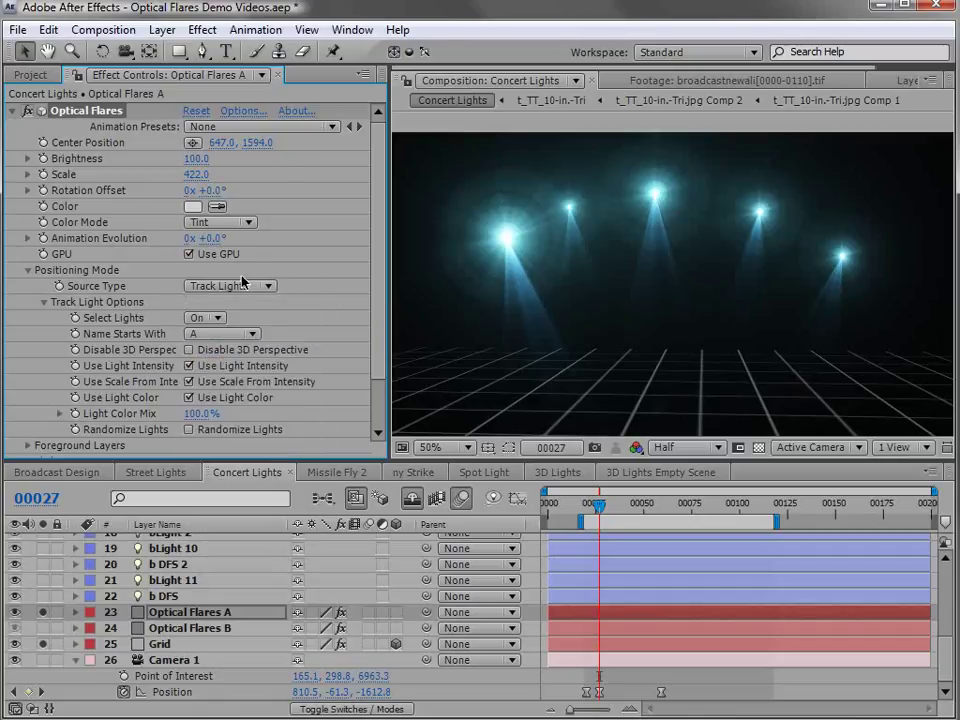
- Solo Optical Flares B instead of Optical Flares A and review its Name Starts With choices, keeping B
click(158, 628)
click(42, 628)
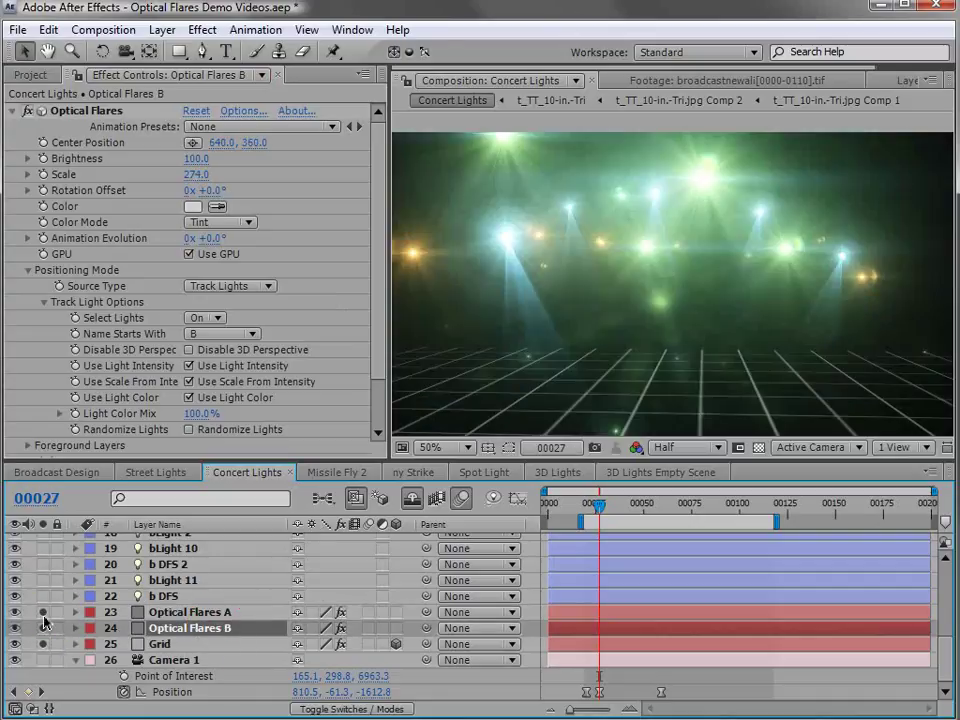
click(42, 612)
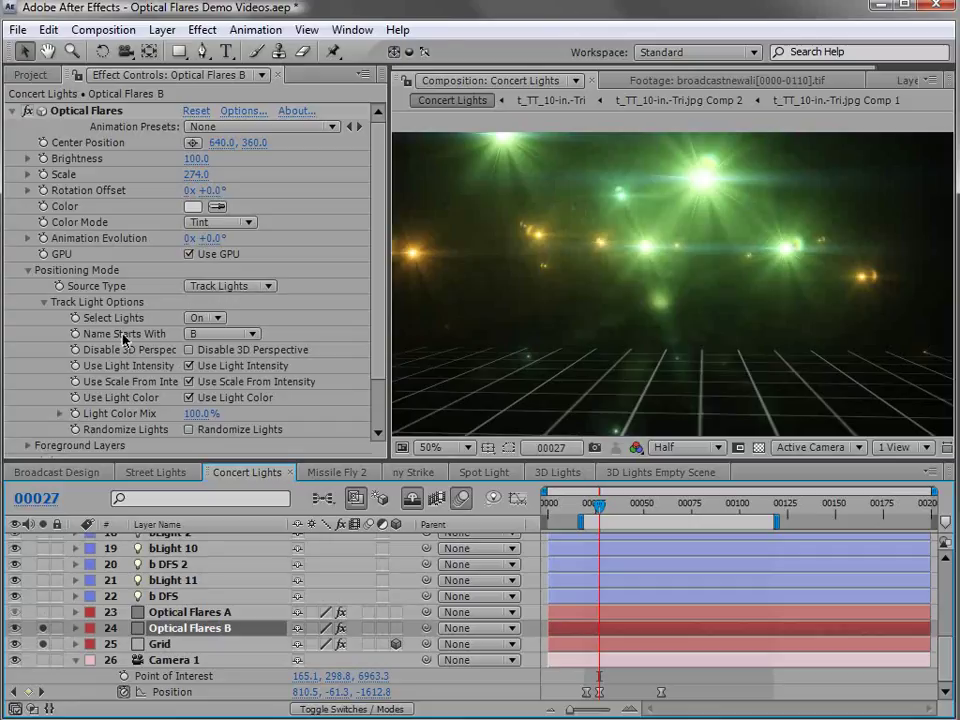
click(221, 333)
click(222, 336)
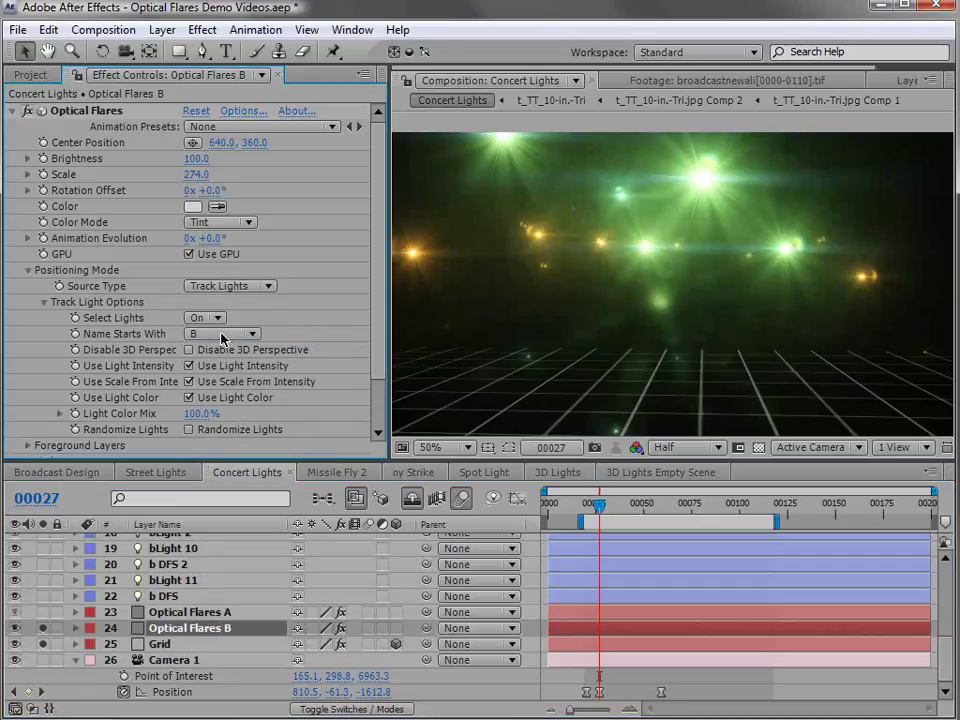
- Add a Streak lens object to the flare design of Optical Flares B and accept the options
click(243, 111)
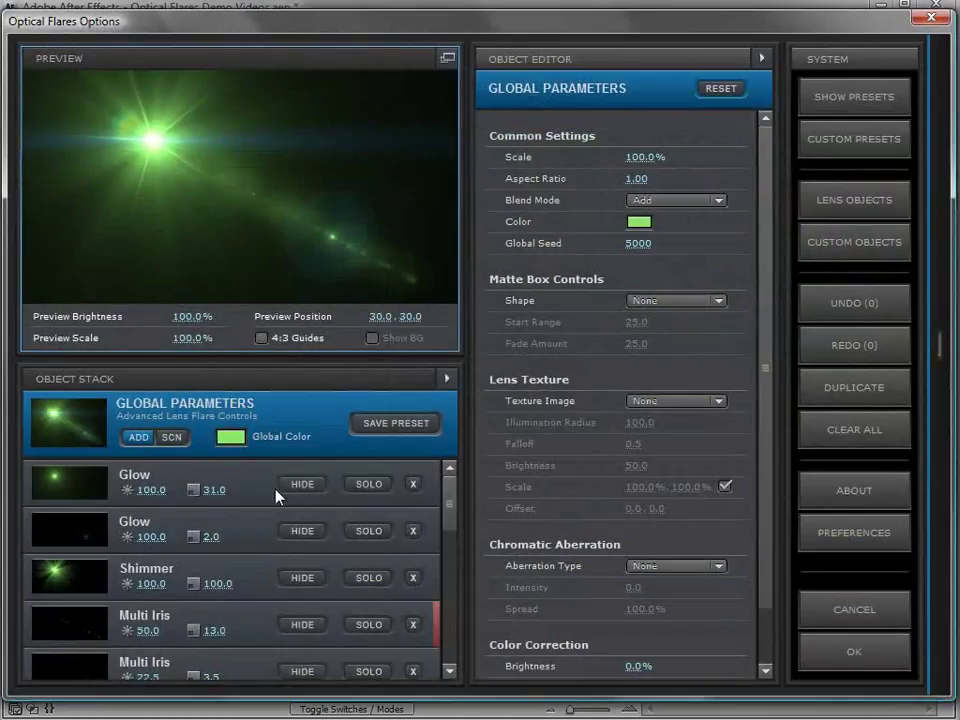
click(854, 200)
click(797, 328)
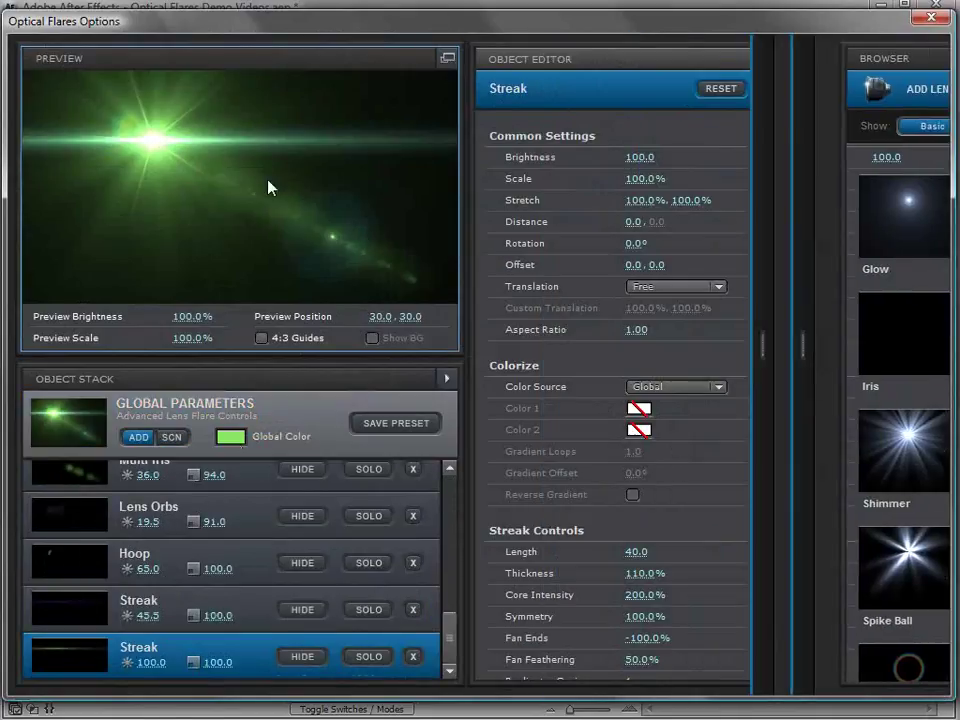
click(846, 648)
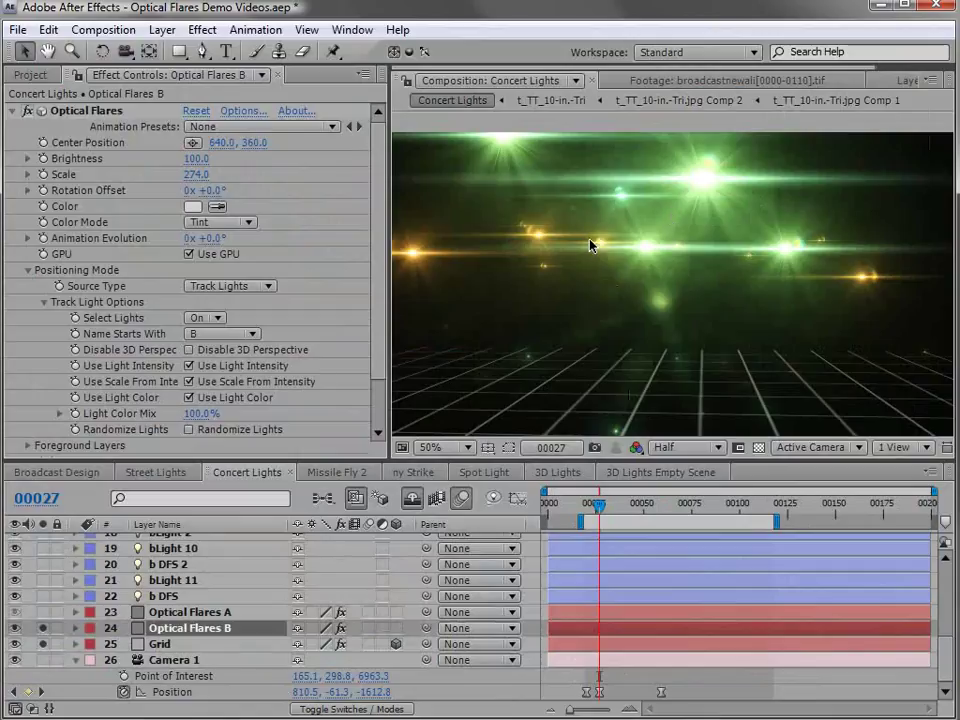
- Solo Optical Flares A again, view it without Optical Flares B, and restore the solo on Optical Flares B
click(183, 612)
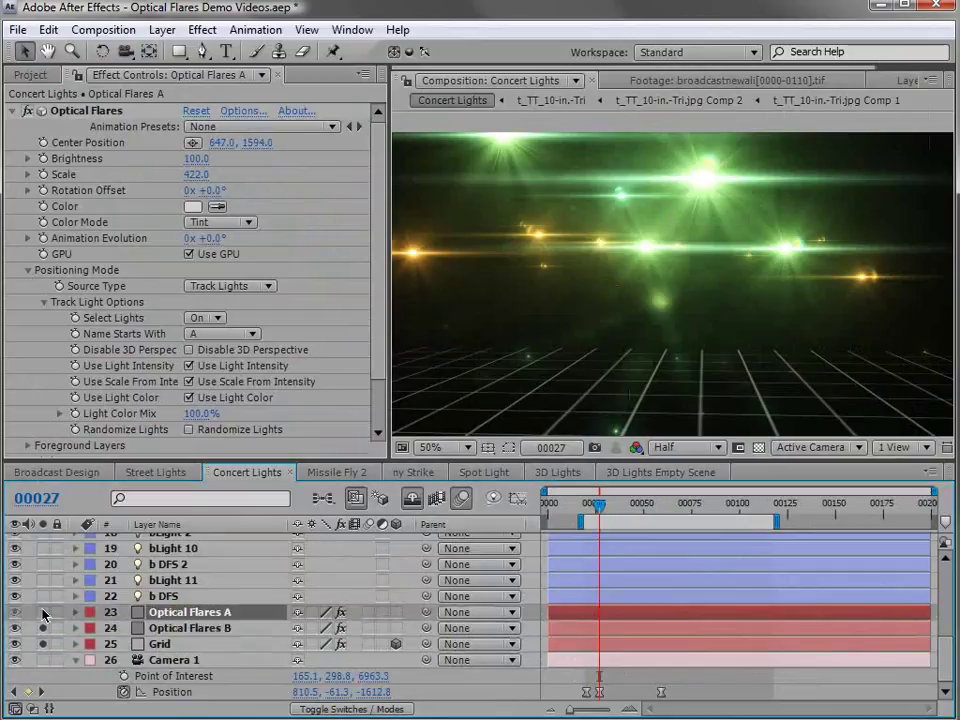
click(43, 612)
click(43, 628)
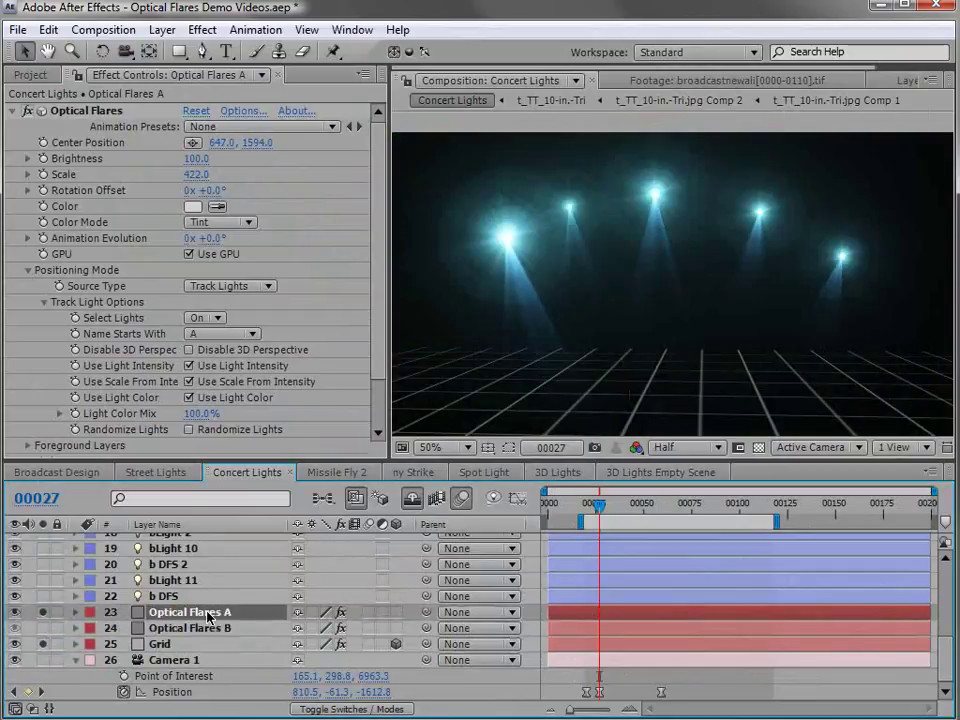
click(43, 628)
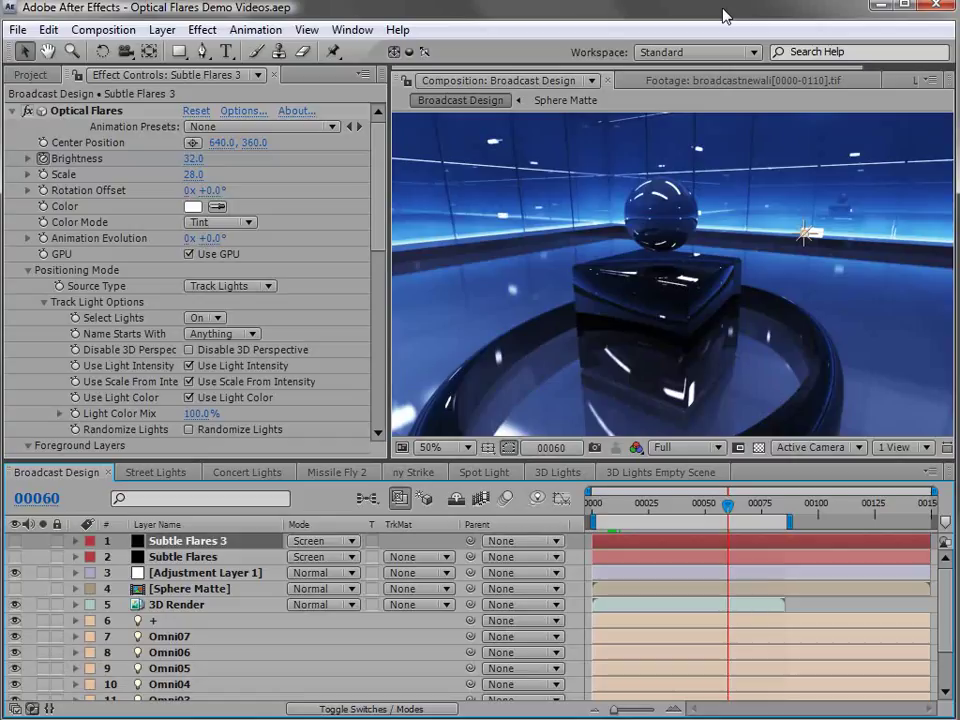
- In Broadcast Design, examine the 3D Render layer and scrub to frame 28 to check how the Omni lights align with it
click(160, 604)
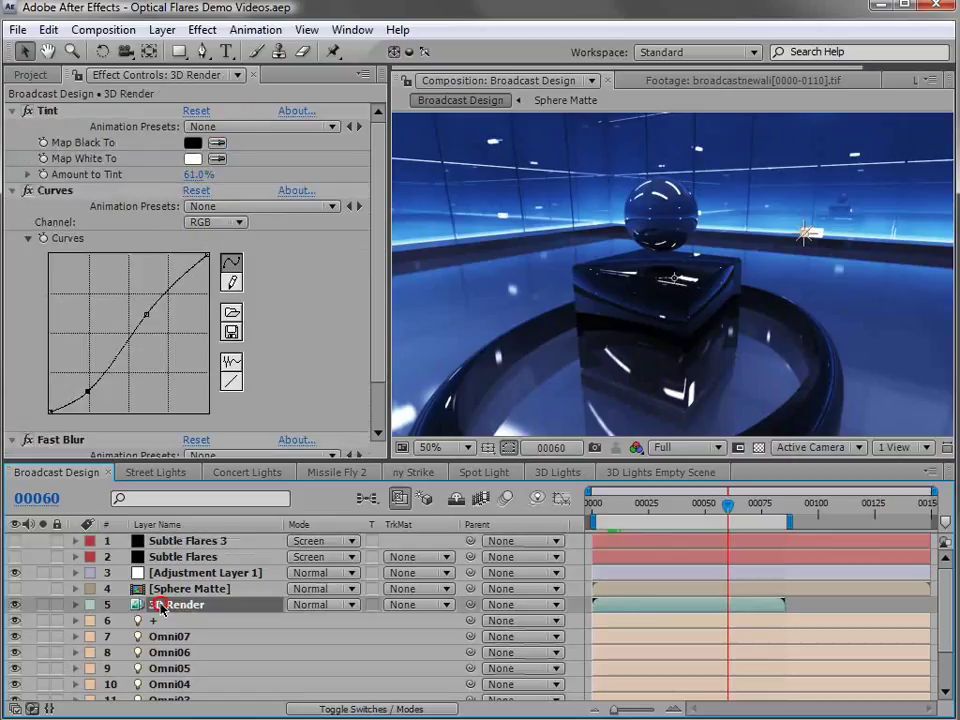
click(42, 604)
drag(727, 505, 626, 514)
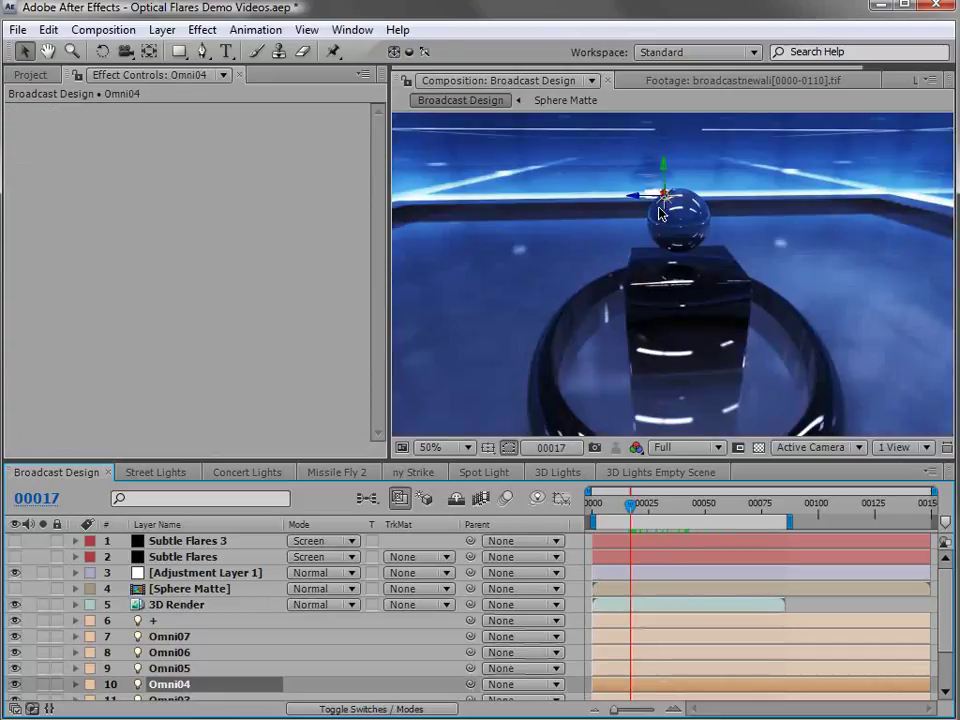
drag(643, 507, 656, 507)
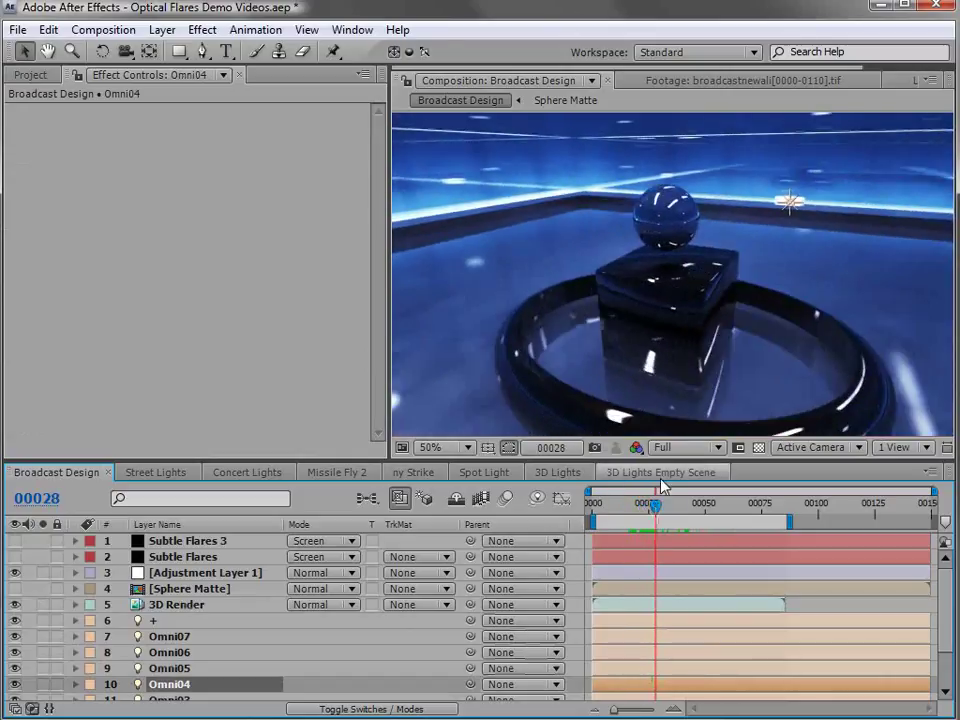
click(798, 245)
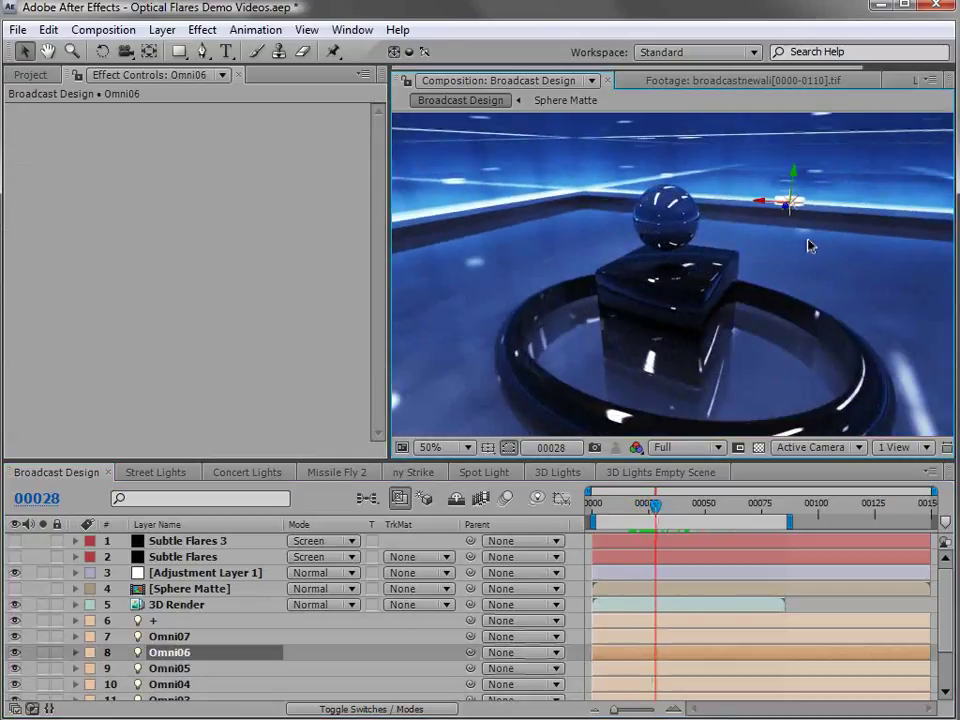
- Turn on the Subtle Flares 3 layer and scrub the timeline to preview its flares on the 3D render
click(140, 540)
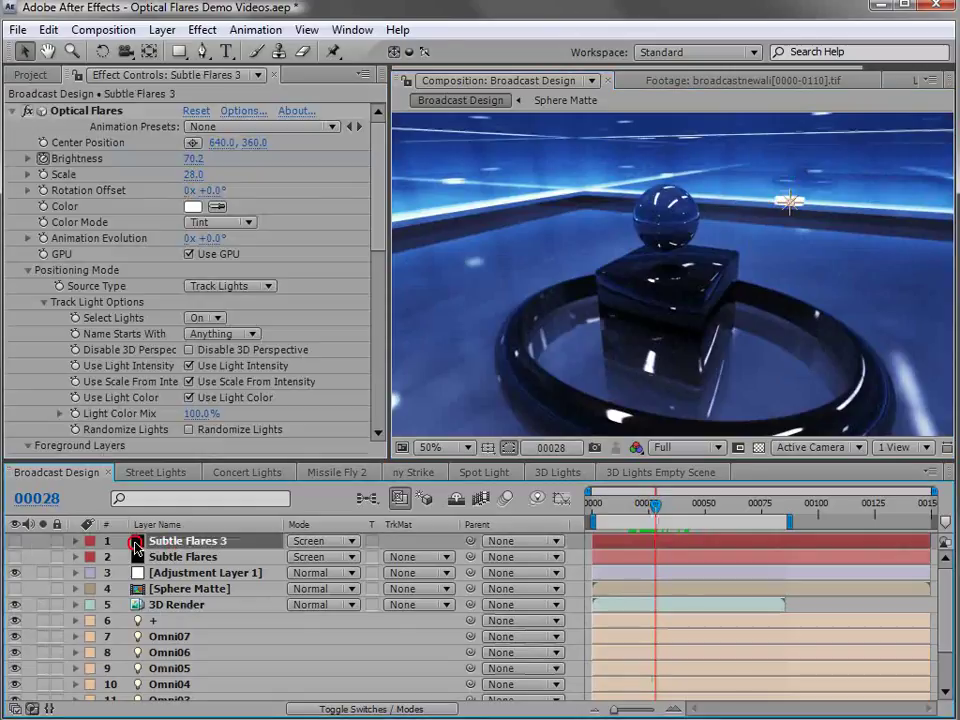
click(14, 541)
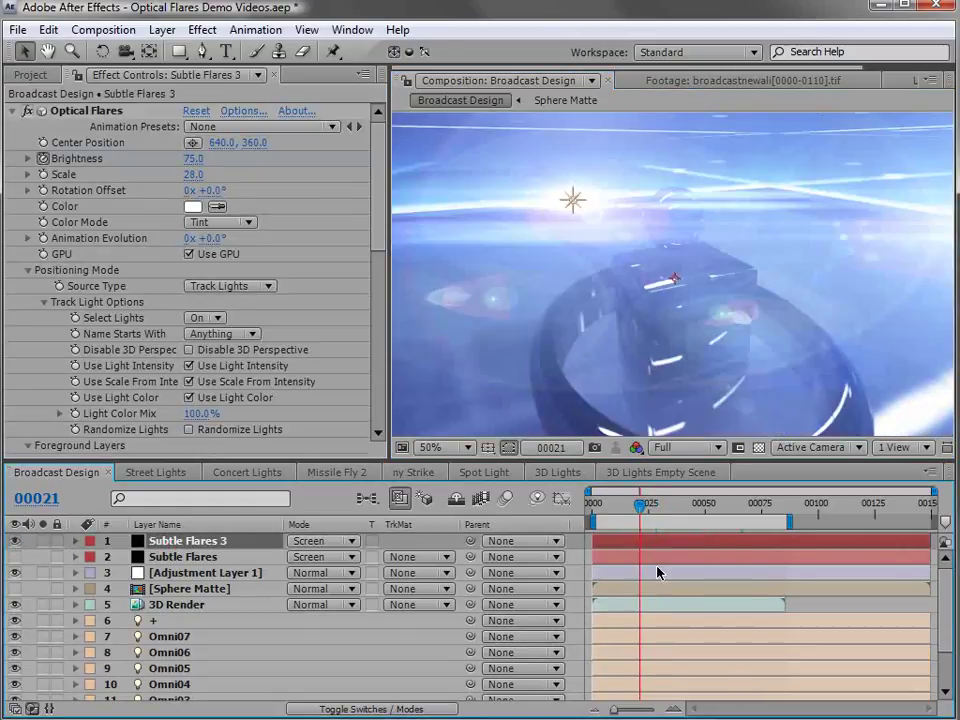
drag(642, 507, 727, 503)
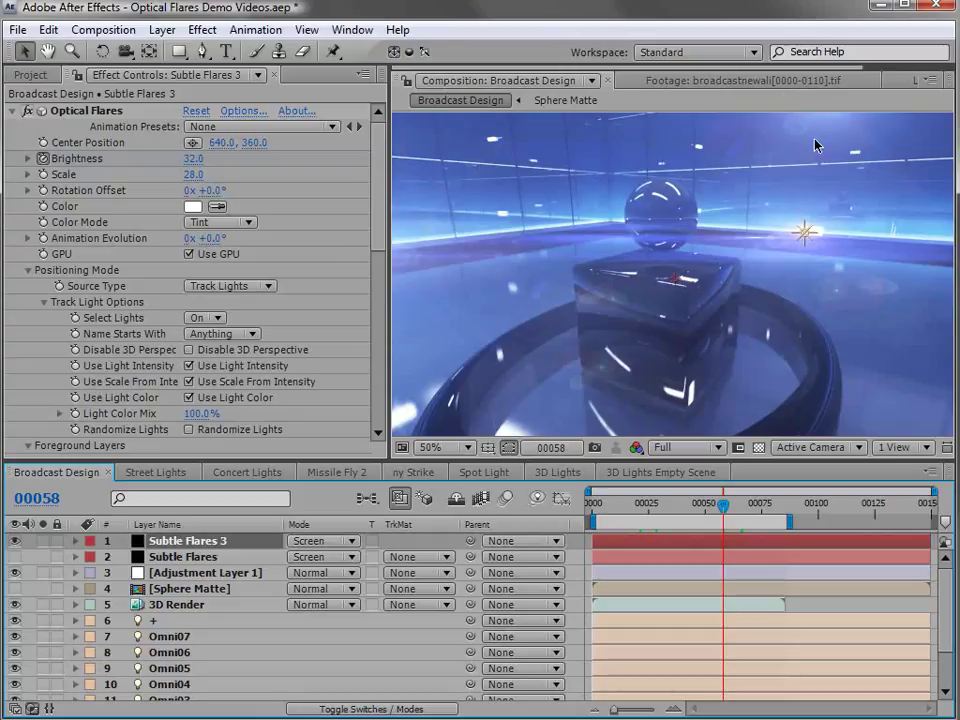
drag(722, 506, 657, 509)
- View the Sphere Matte layer in isolation, restore the full composite and scrub to frame 46
click(38, 590)
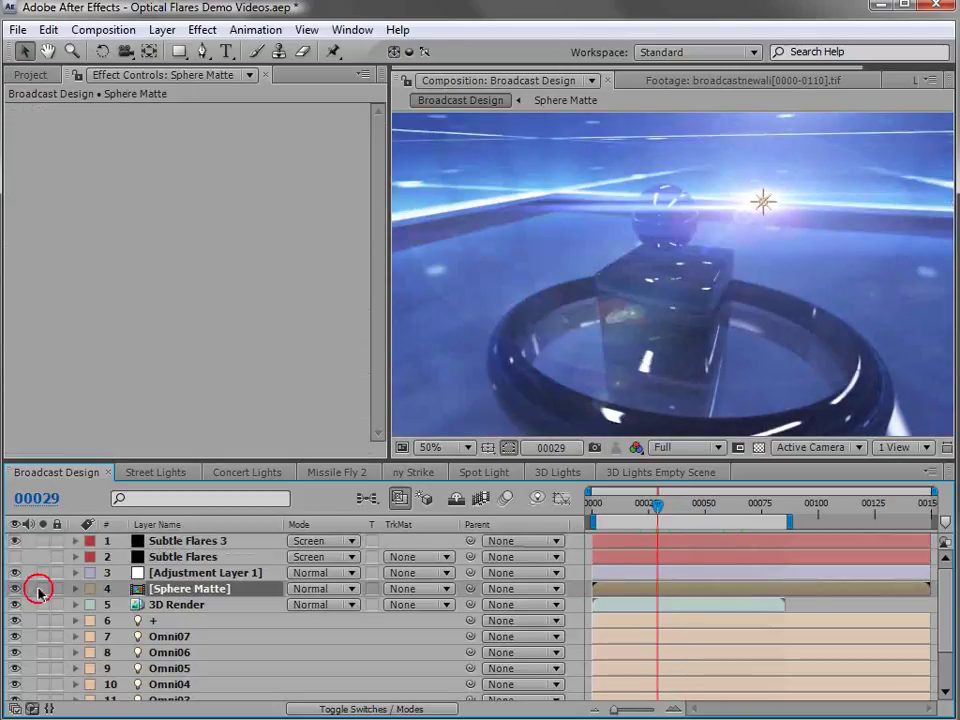
click(40, 590)
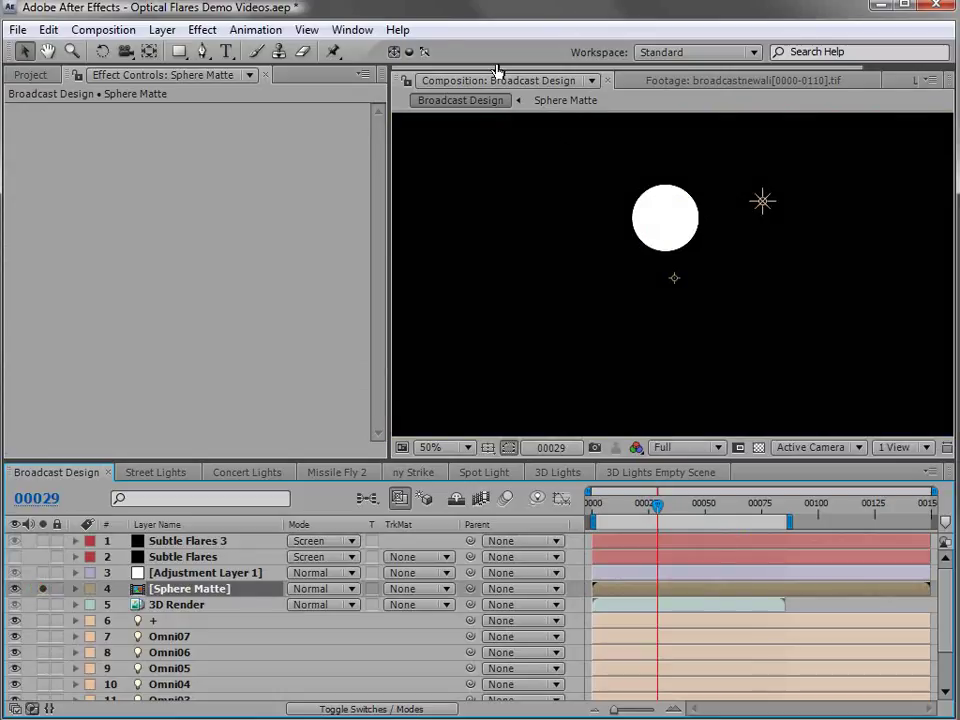
click(42, 589)
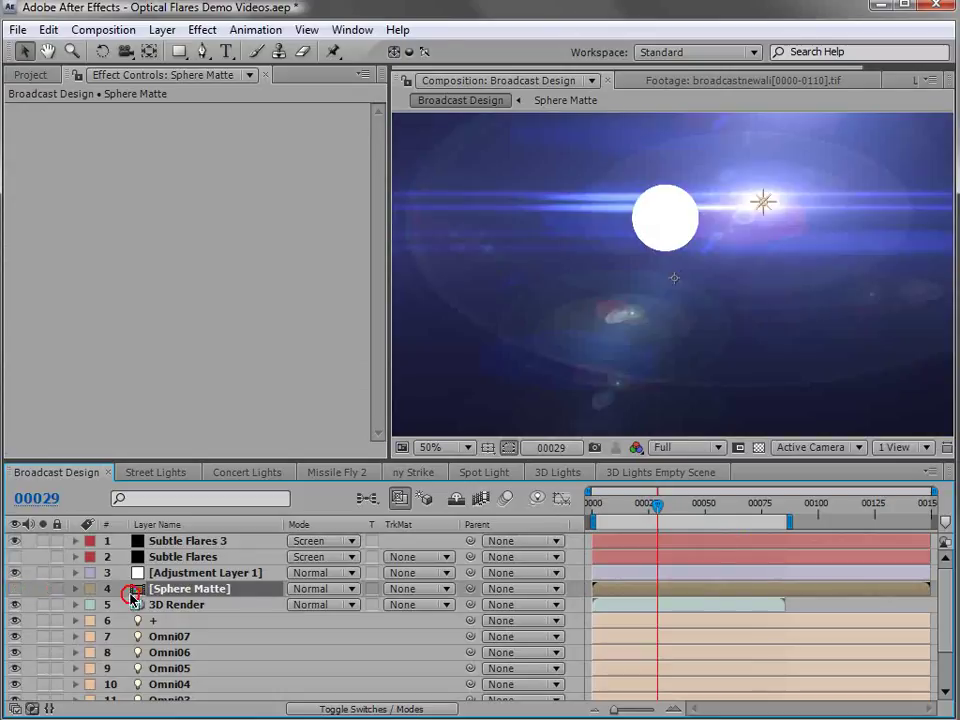
click(132, 598)
drag(657, 506, 697, 510)
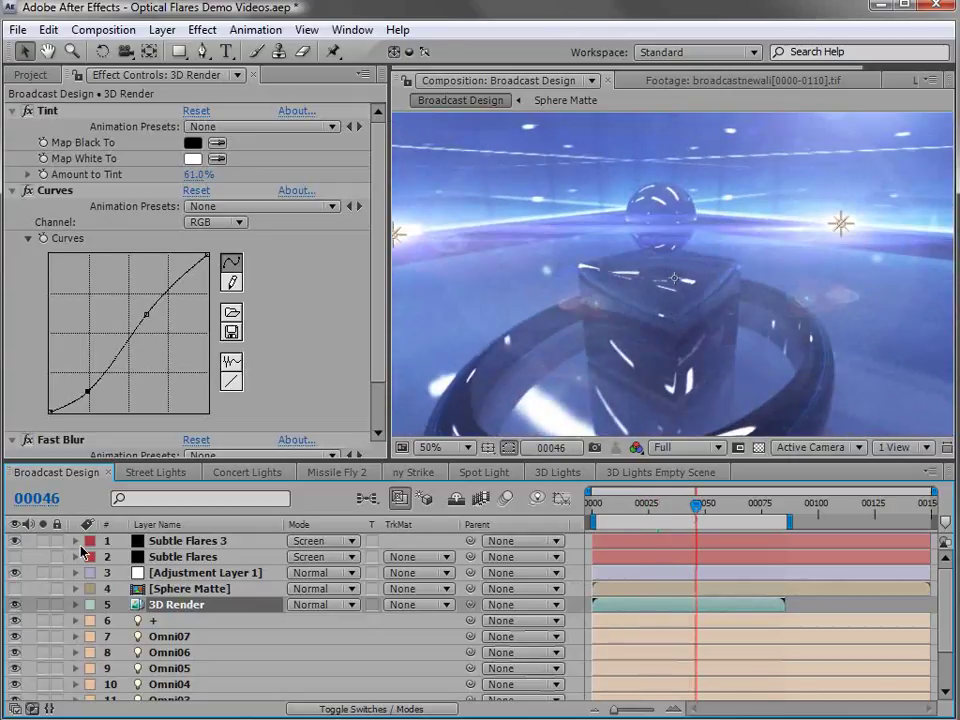
- Hide Subtle Flares 3, show the Subtle Flares layer instead and preview it up to frame 52
click(14, 541)
click(14, 557)
click(178, 557)
mouse_move(696, 510)
mouse_down()
mouse_move(650, 515)
mouse_move(709, 513)
mouse_up()
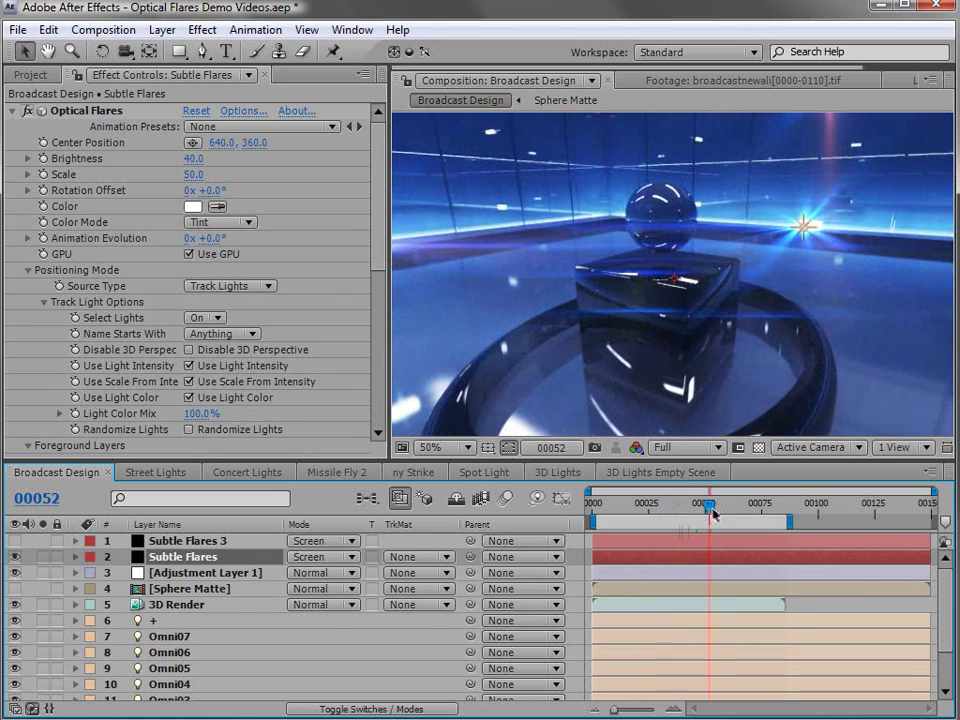